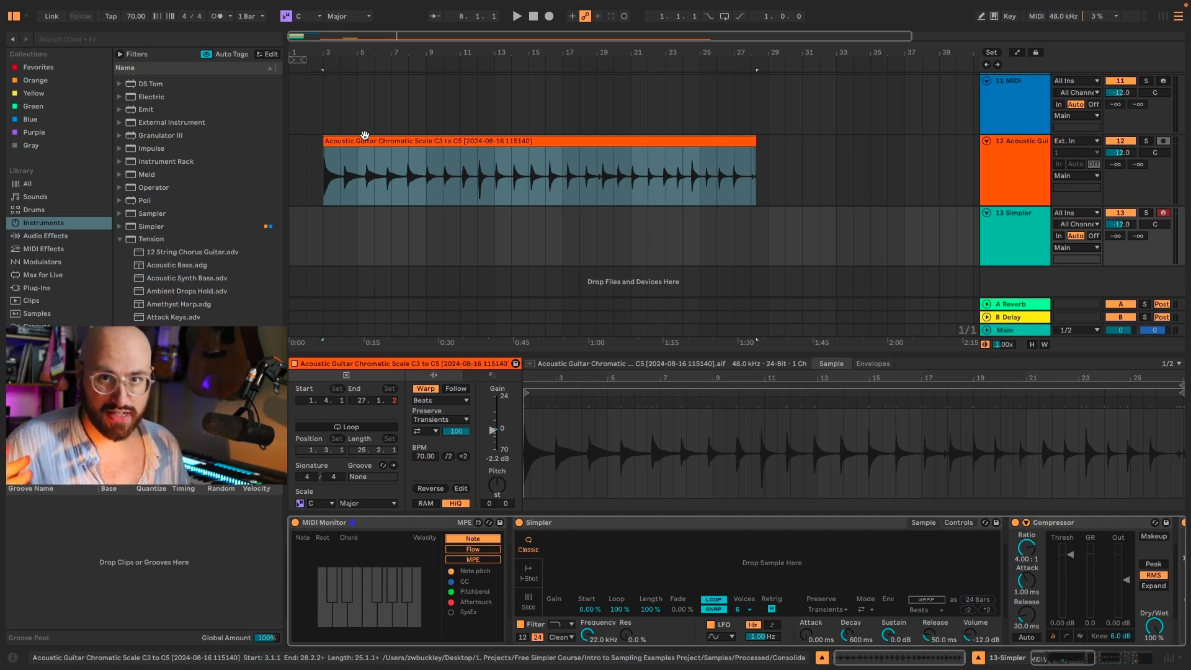
# - Play back the arrangement with the recorded acoustic guitar chromatic scale clip
pyautogui.press('space')
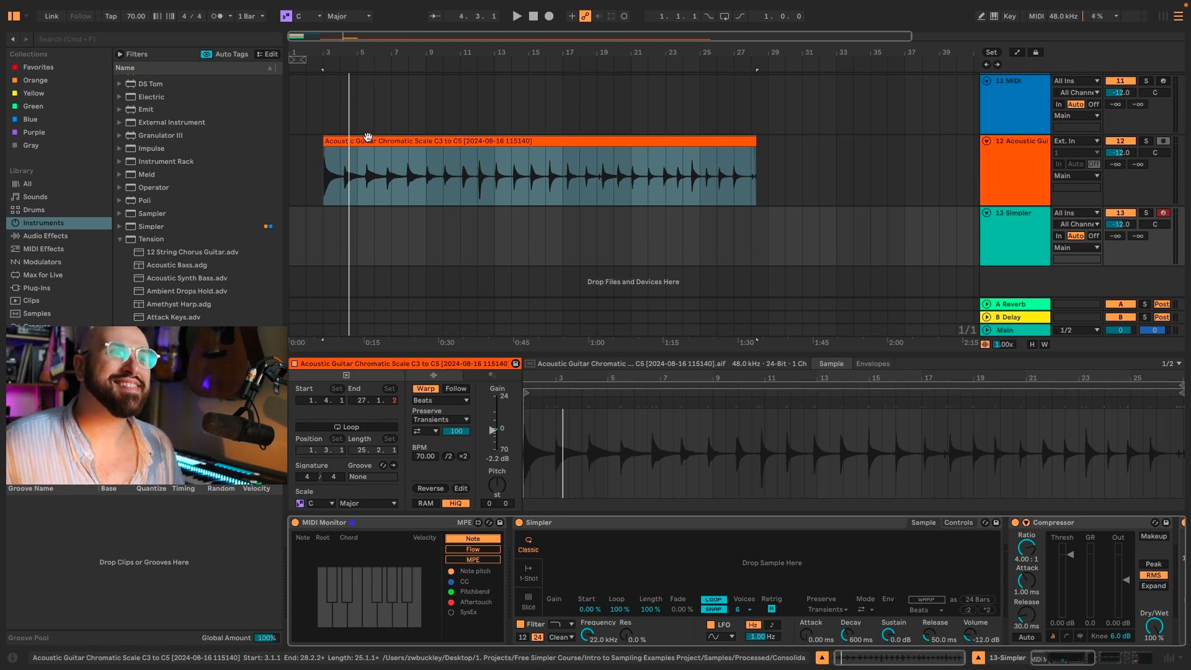
# - Load the guitar chromatic scale recording into Simpler and switch it to Slice mode
pyautogui.click(370, 142)
pyautogui.moveTo(611, 561); pyautogui.dragTo(616, 567)
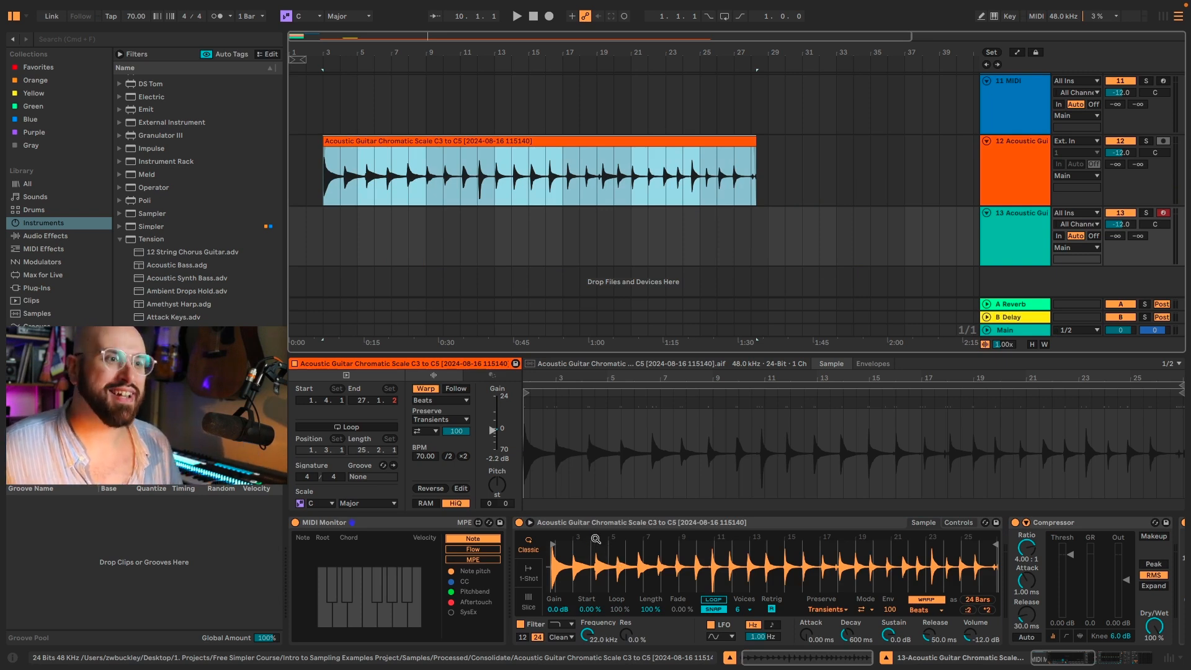
pyautogui.click(527, 603)
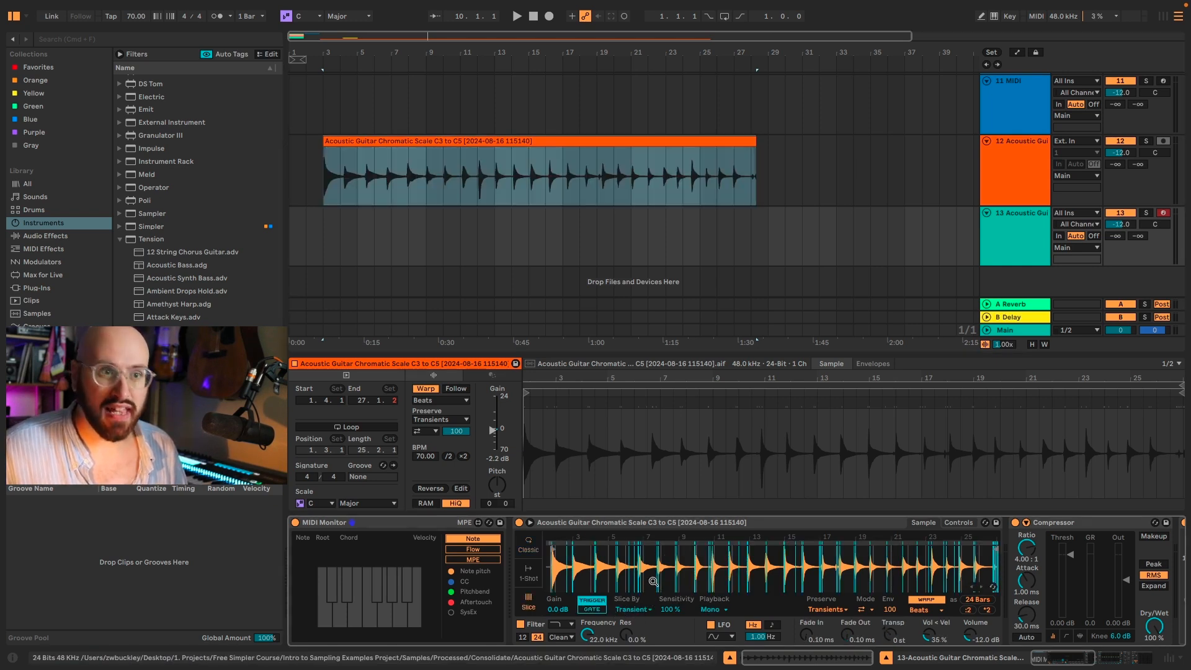
pyautogui.scroll(3, 572, 562)
pyautogui.scroll(3, 582, 564)
pyautogui.scroll(-3, 607, 566)
pyautogui.scroll(-2, 610, 565)
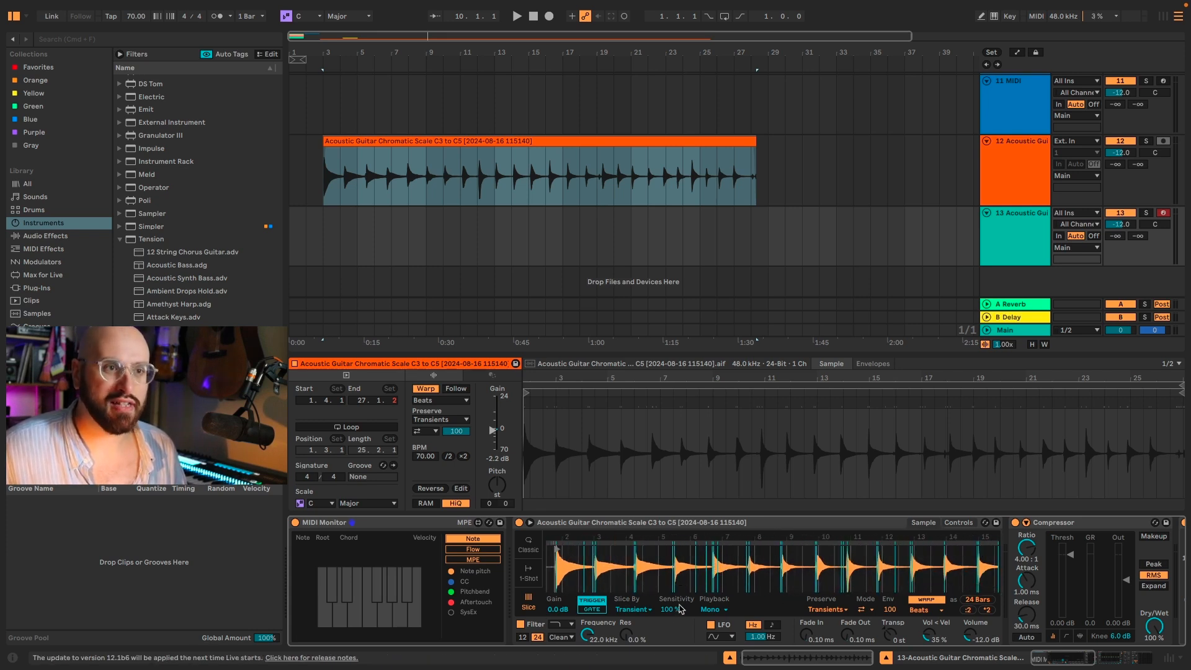
pyautogui.scroll(-3, 818, 568)
pyautogui.scroll(-3, 837, 568)
pyautogui.scroll(-2, 992, 588)
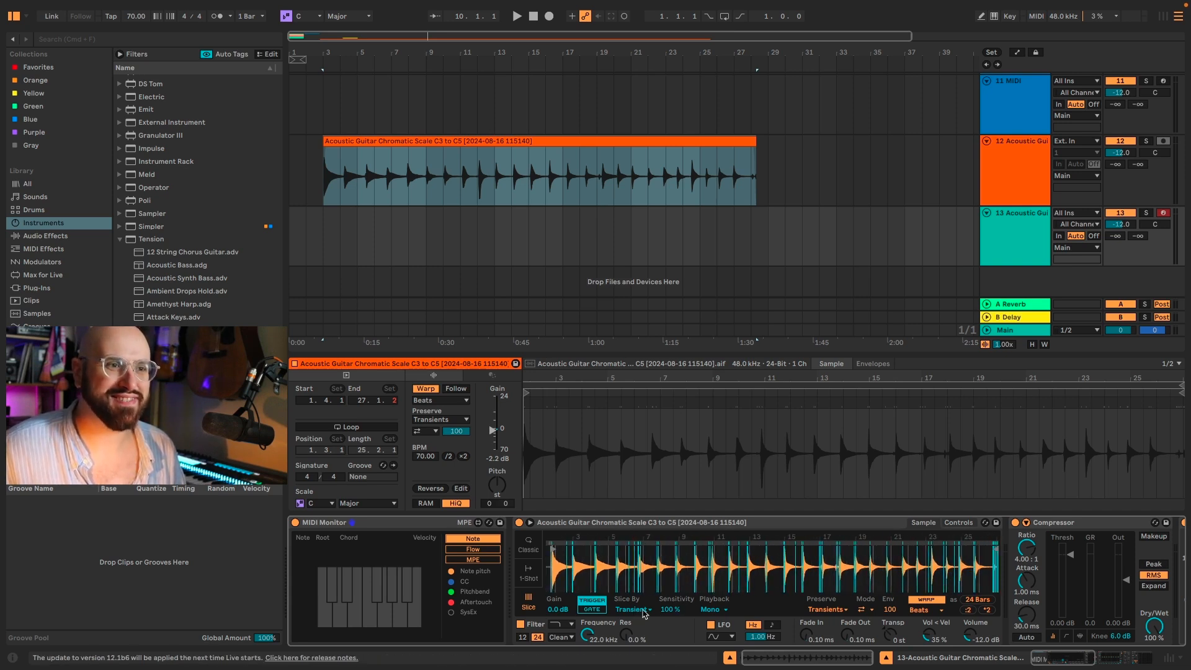
pyautogui.scroll(-2, 667, 609)
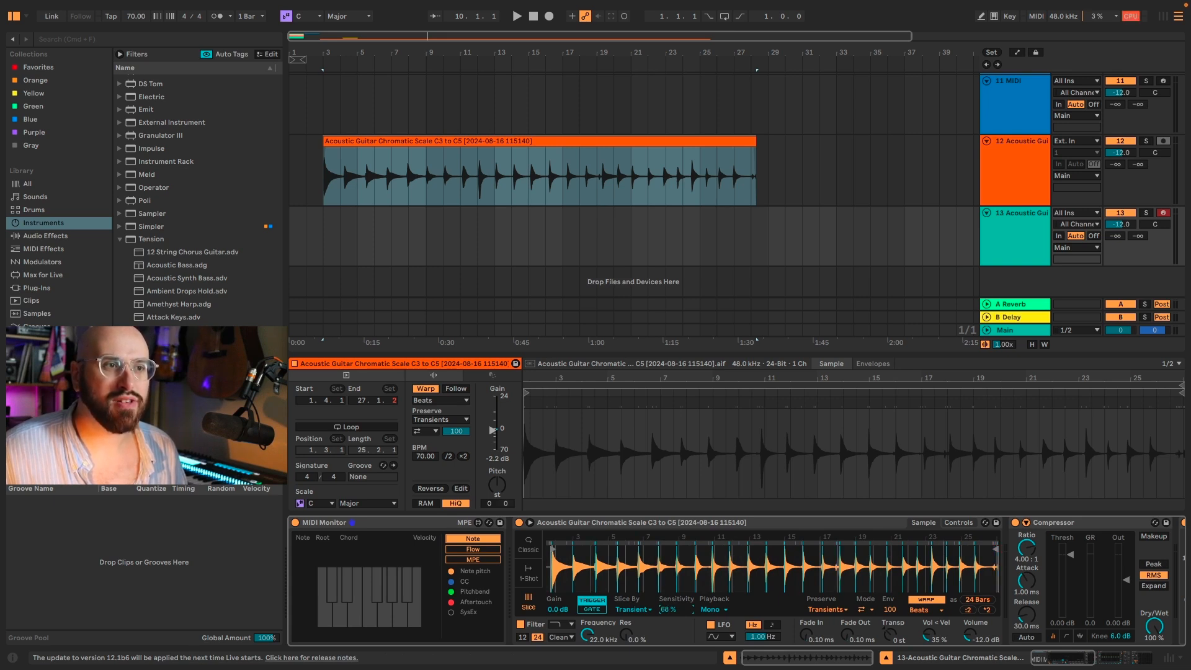
pyautogui.scroll(5, 643, 572)
pyautogui.hscroll(15, 654, 550)
pyautogui.hscroll(5, 772, 563)
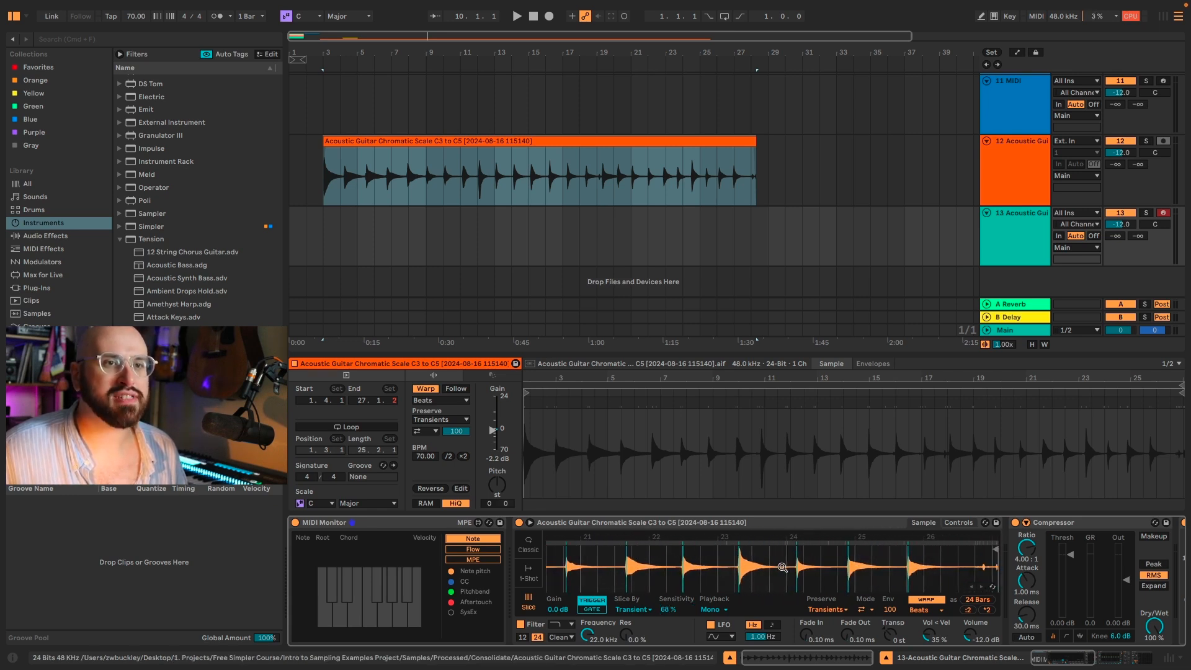
pyautogui.hscroll(8, 767, 563)
pyautogui.hscroll(-10, 763, 564)
pyautogui.hscroll(-5, 772, 565)
pyautogui.hscroll(-3, 790, 574)
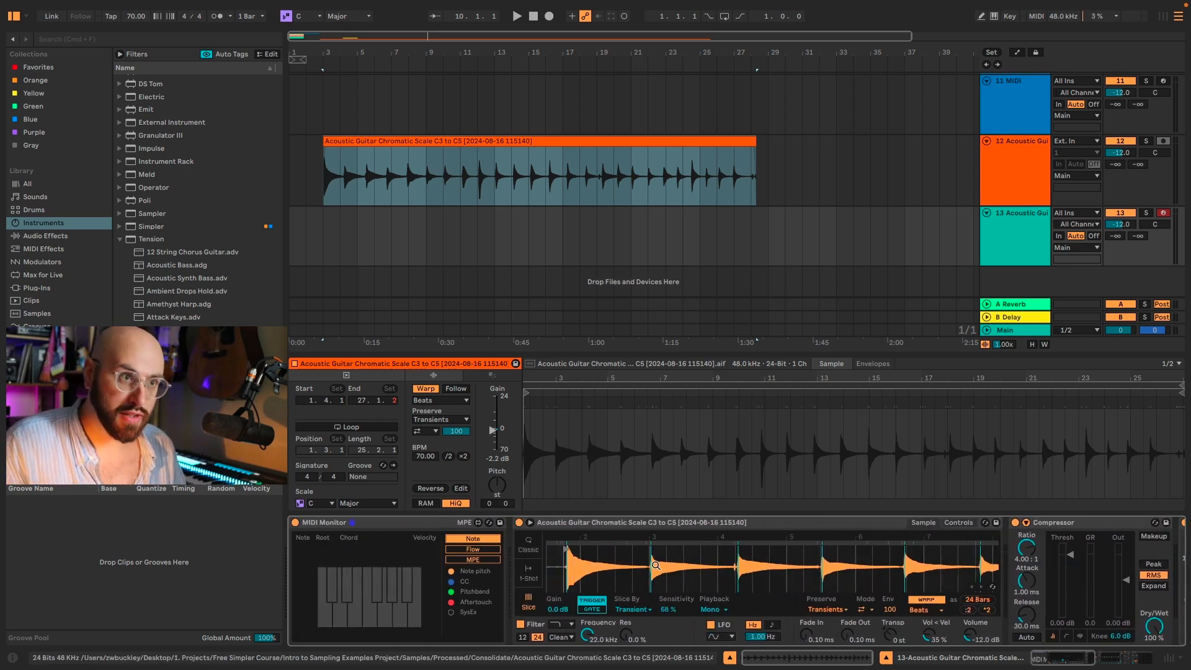
pyautogui.scroll(3, 590, 569)
pyautogui.scroll(3, 601, 568)
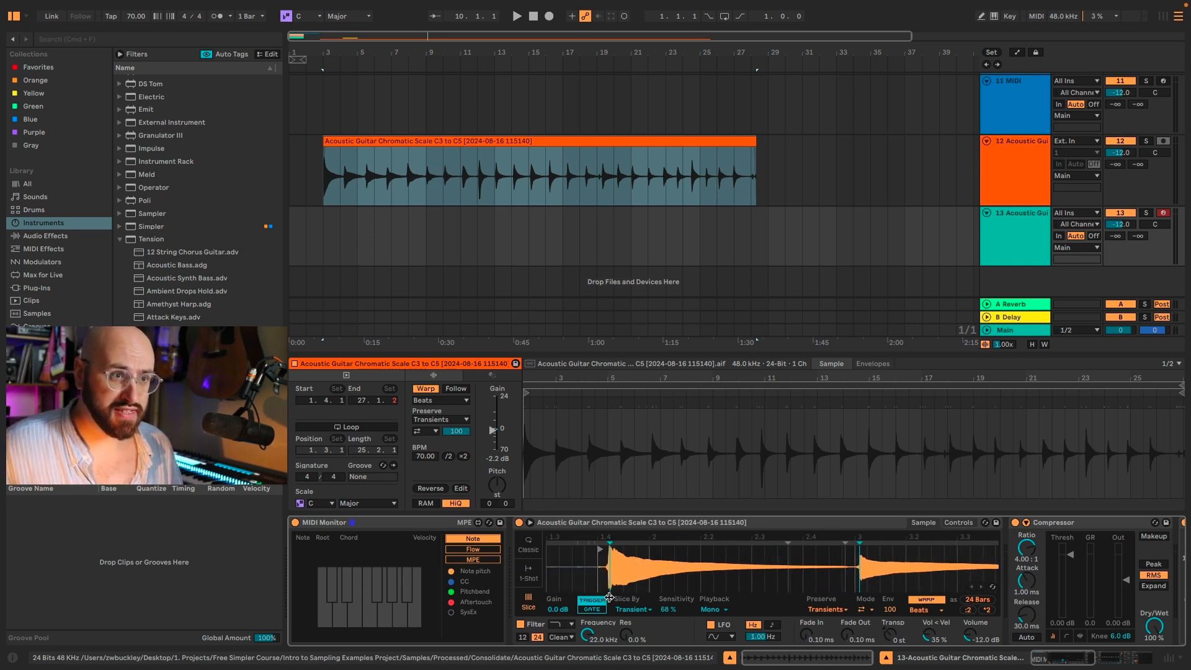
pyautogui.scroll(3, 596, 558)
pyautogui.scroll(2, 593, 551)
pyautogui.hscroll(-2, 600, 549)
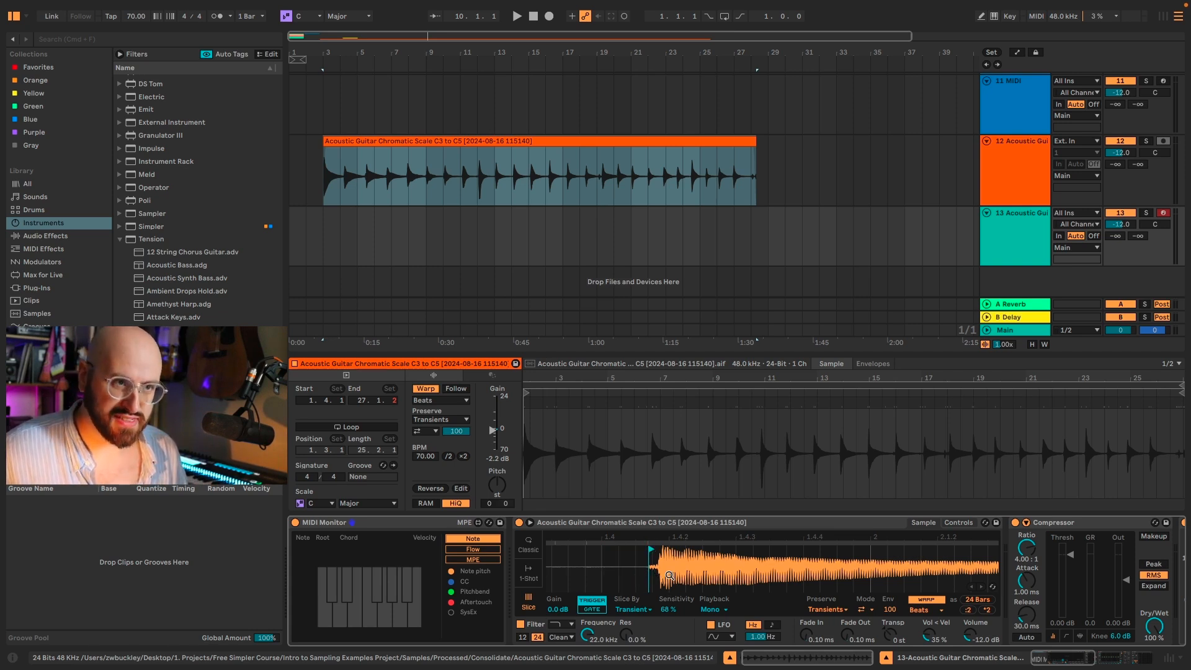
pyautogui.scroll(-5, 772, 563)
pyautogui.scroll(-5, 773, 563)
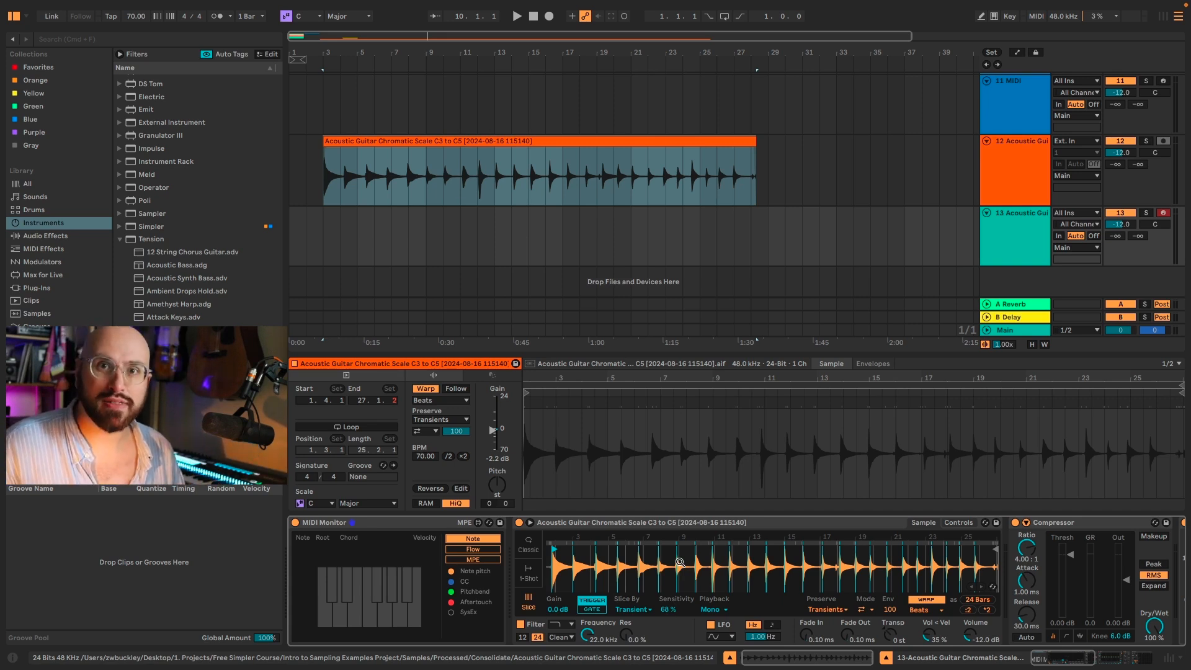
# - Add a Pitch MIDI effect at the start of the chain, transposing notes by -24 st
pyautogui.press('super+f')
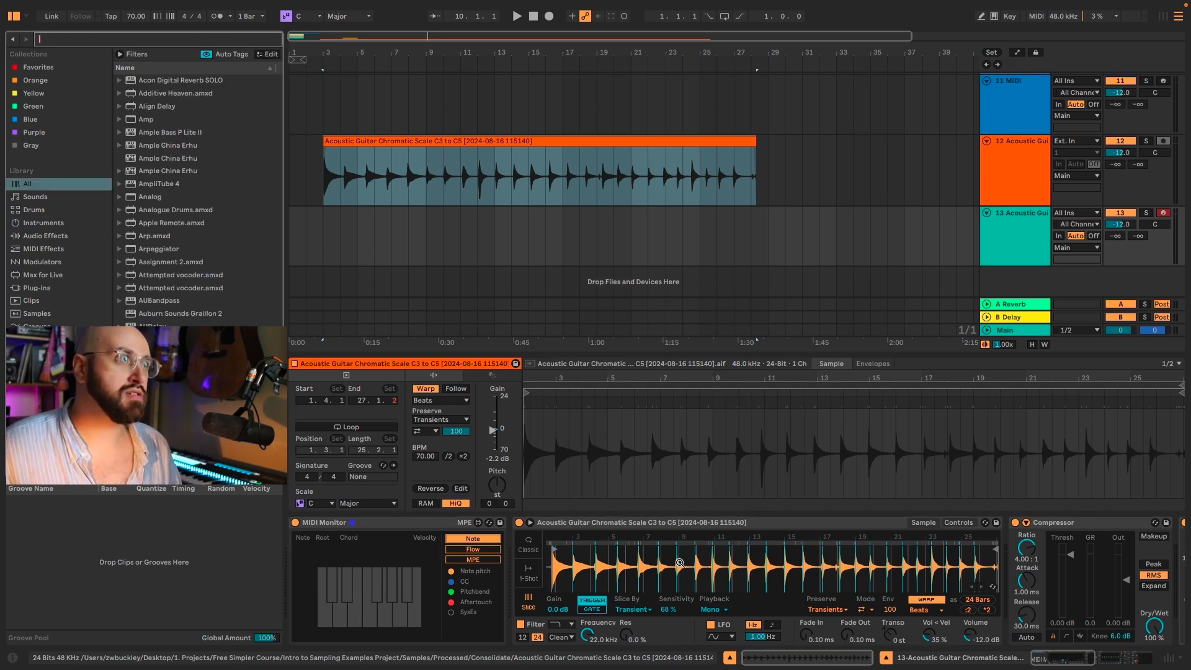
pyautogui.write('pitch')
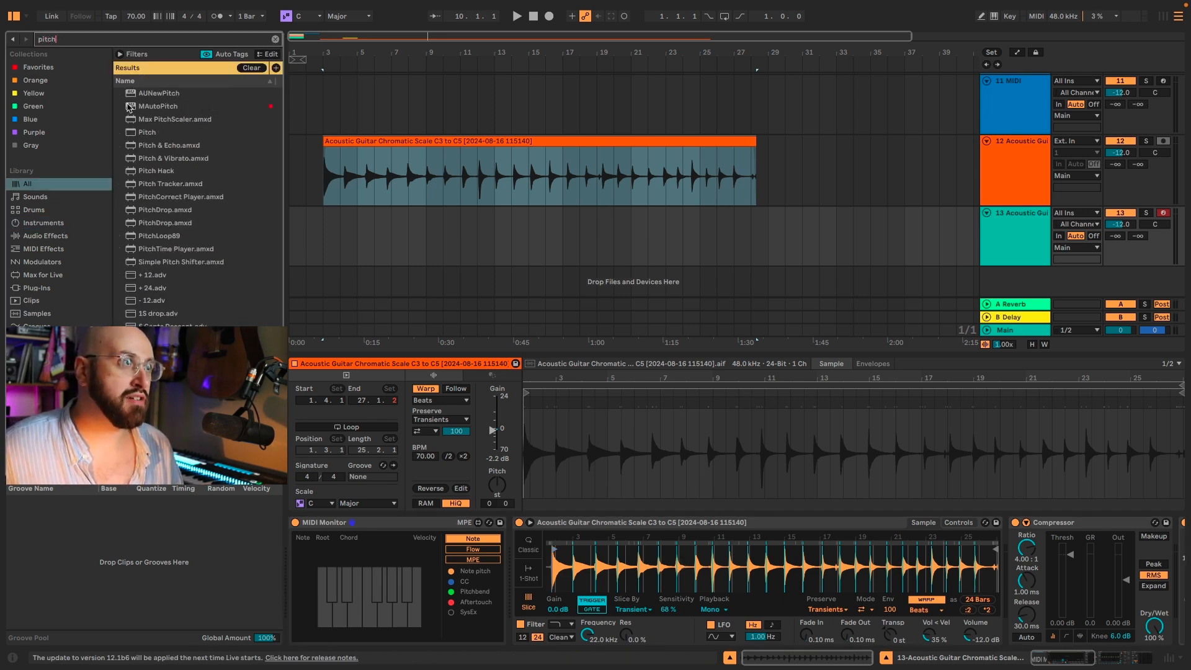
pyautogui.moveTo(149, 134); pyautogui.dragTo(504, 540)
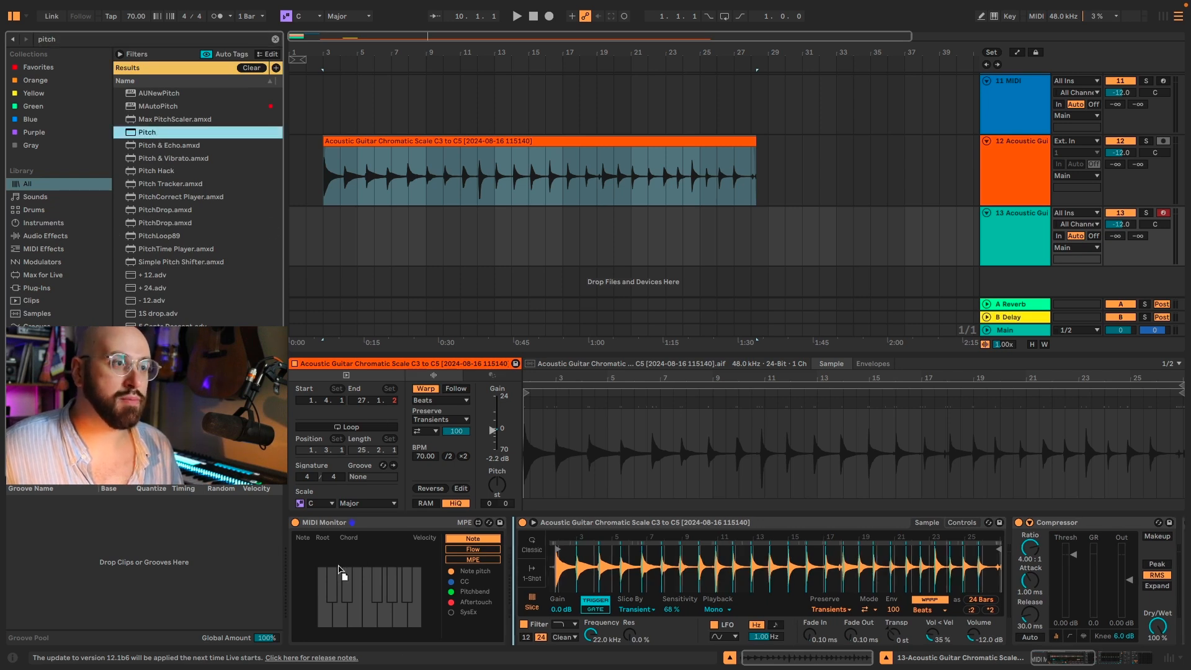
pyautogui.moveTo(336, 572); pyautogui.dragTo(287, 554)
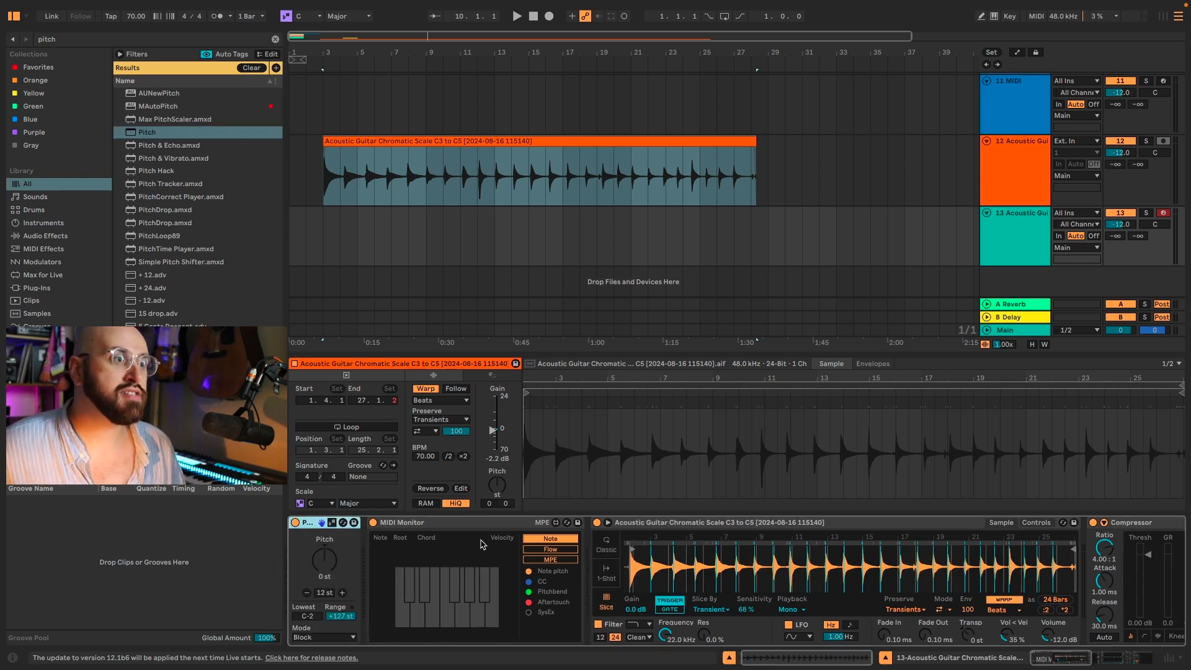
pyautogui.click(325, 559)
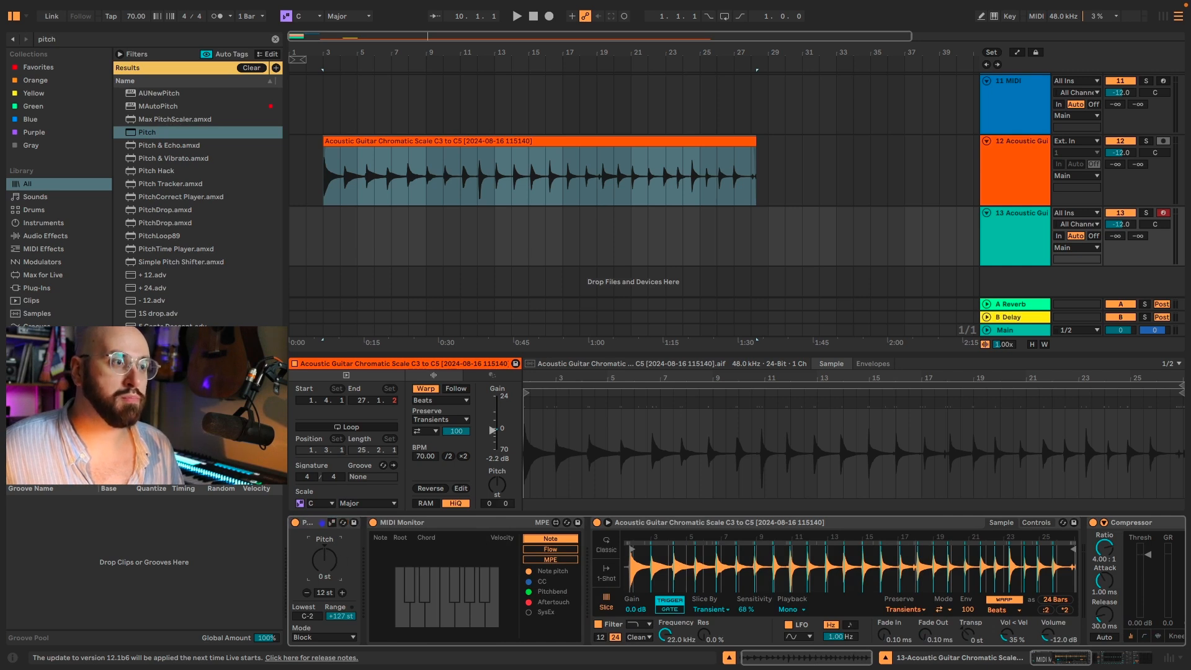
pyautogui.write('-24')
pyautogui.press('Return')
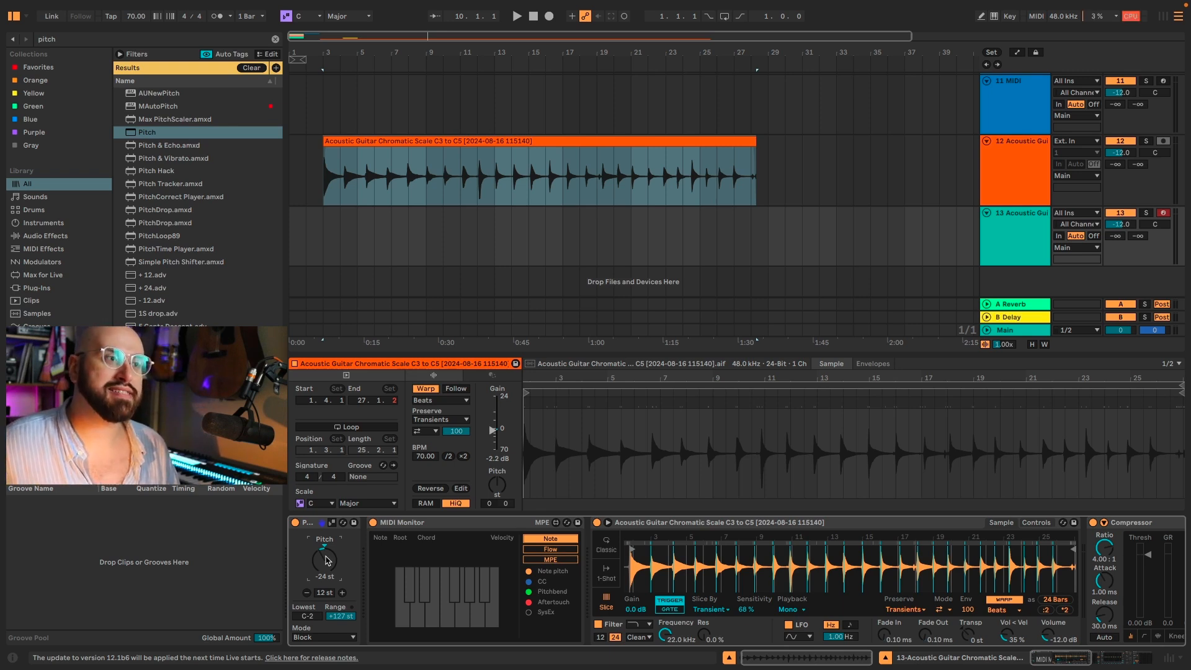
# - Duplicate the MIDI Monitor and place the copy before the Pitch device
pyautogui.click(454, 527)
pyautogui.hotkey('ctrl', 'd')
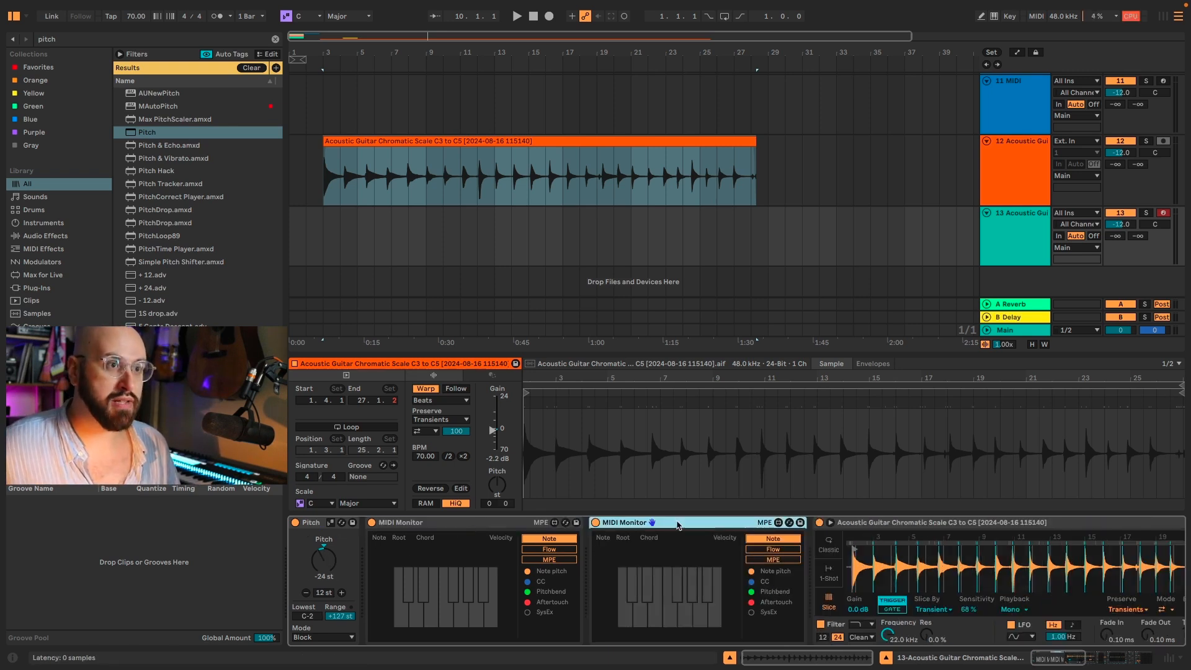
pyautogui.moveTo(396, 552); pyautogui.dragTo(290, 561)
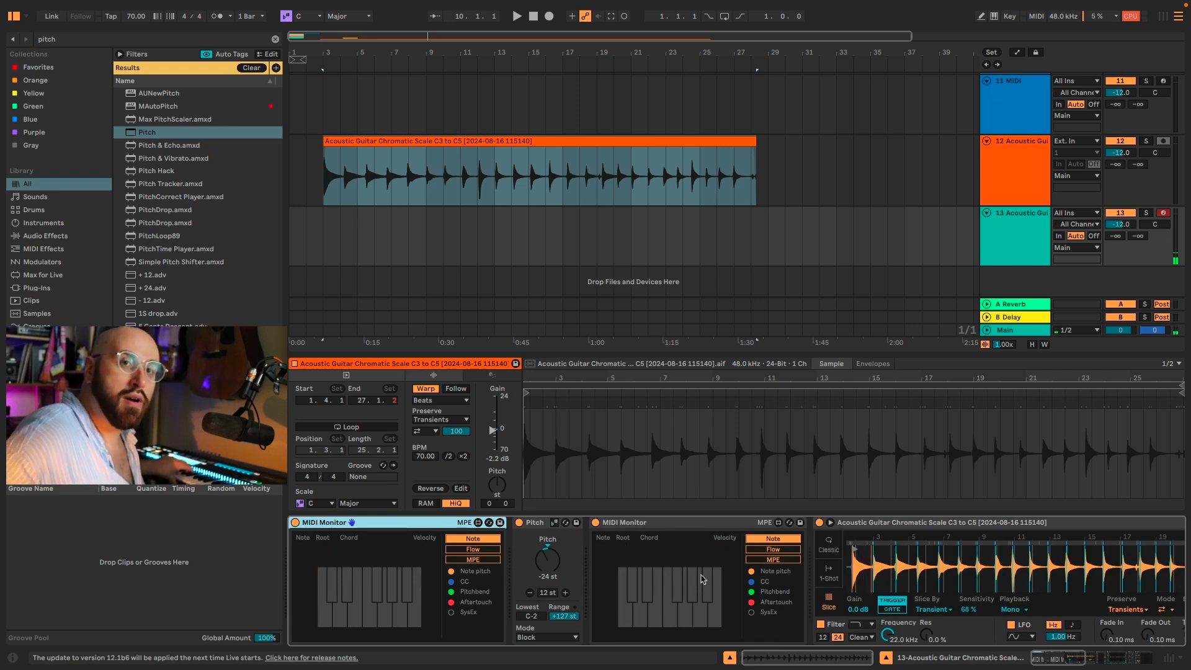
pyautogui.hscroll(1, 684, 596)
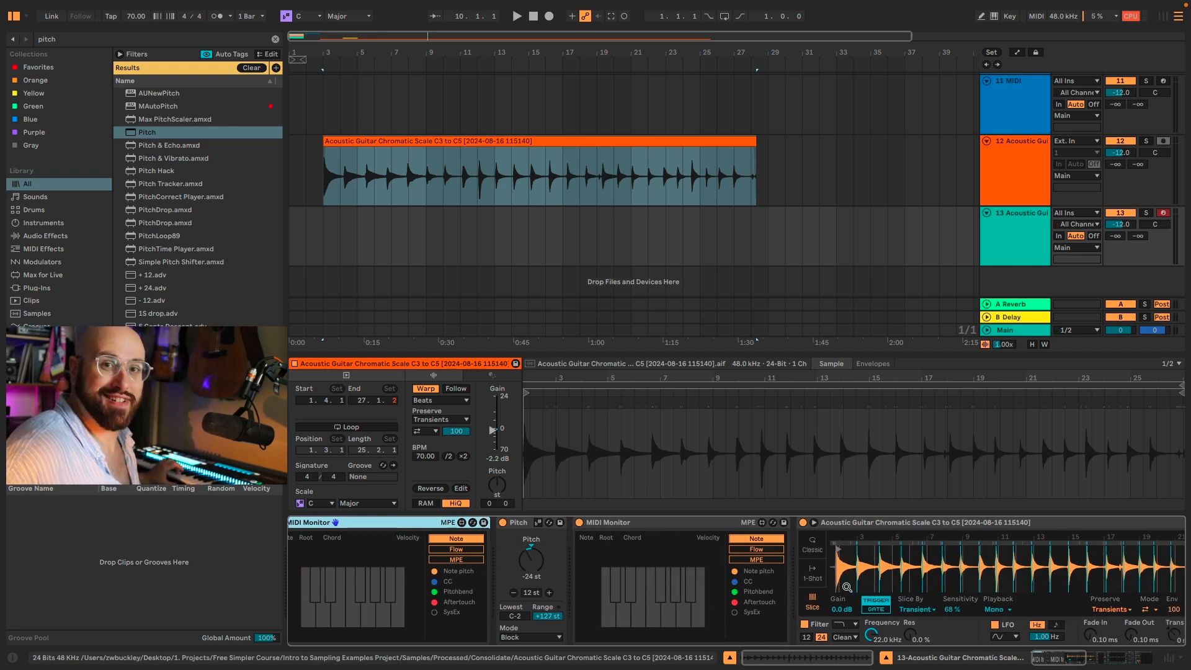
pyautogui.hscroll(1, 847, 587)
pyautogui.hscroll(1, 823, 583)
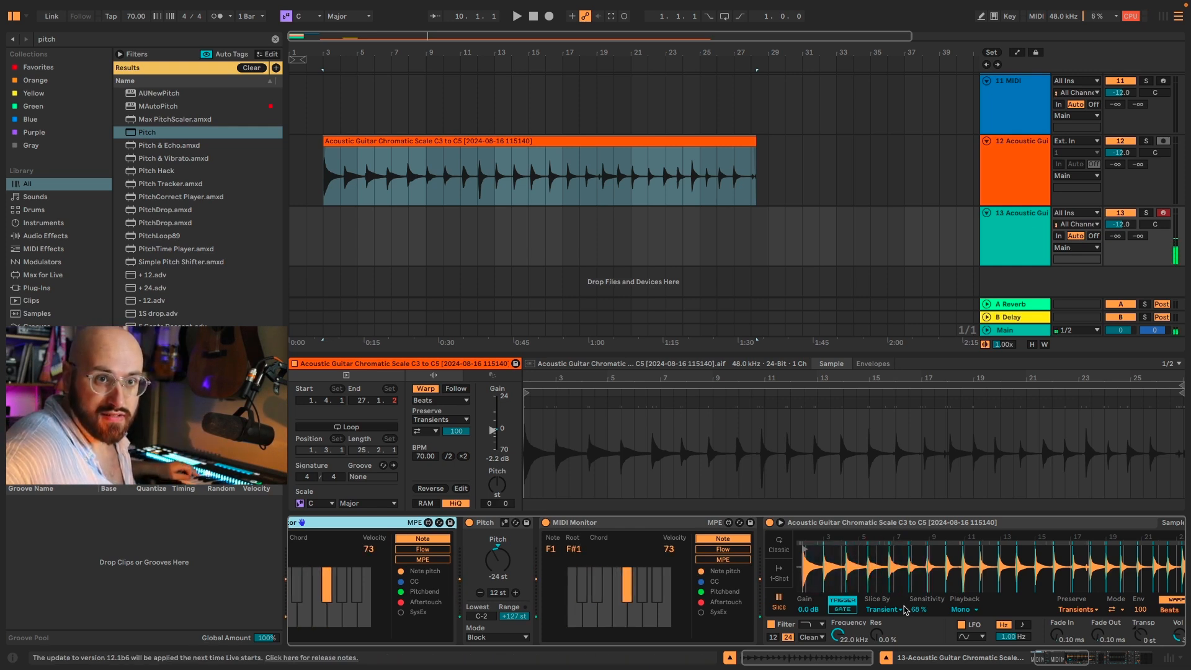
# - Set Simpler's slice playback to Poly so slices play polyphonically
pyautogui.click(975, 609)
pyautogui.click(976, 629)
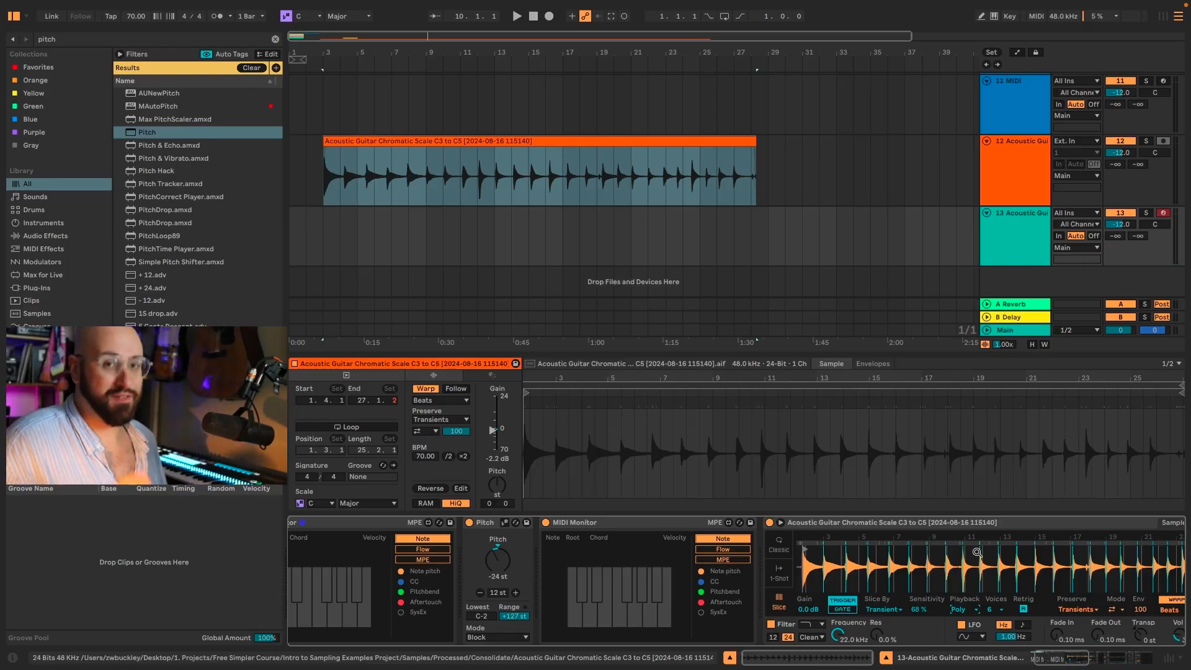
pyautogui.hscroll(3, 976, 552)
pyautogui.hscroll(3, 974, 549)
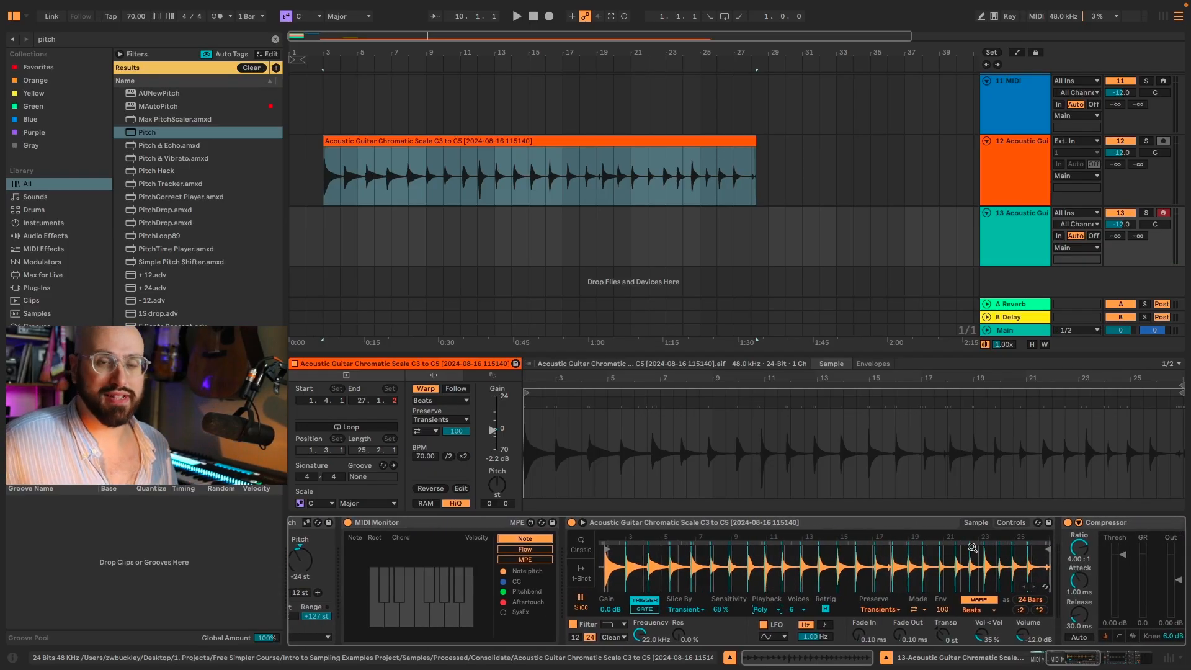
pyautogui.hscroll(2, 972, 547)
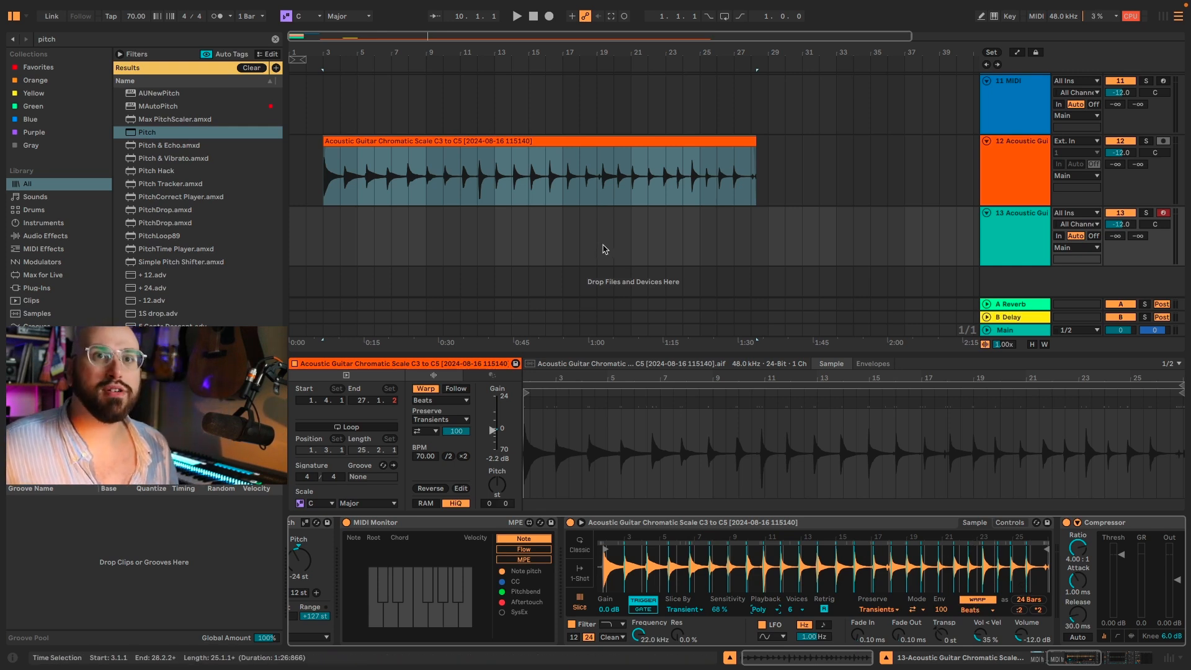
# - Create a four-bar MIDI loop on track 13 at bars 33–37 and show it whole in the editor
pyautogui.moveTo(835, 229); pyautogui.dragTo(897, 229)
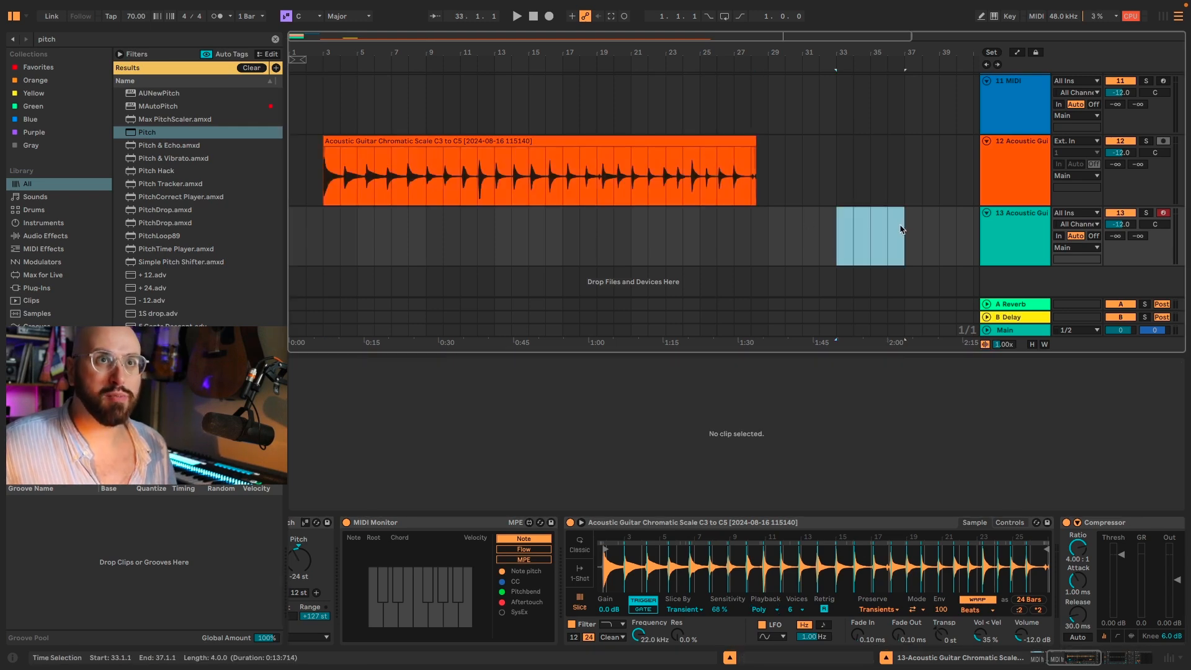
pyautogui.hotkey('ctrl', 'shift', 'm')
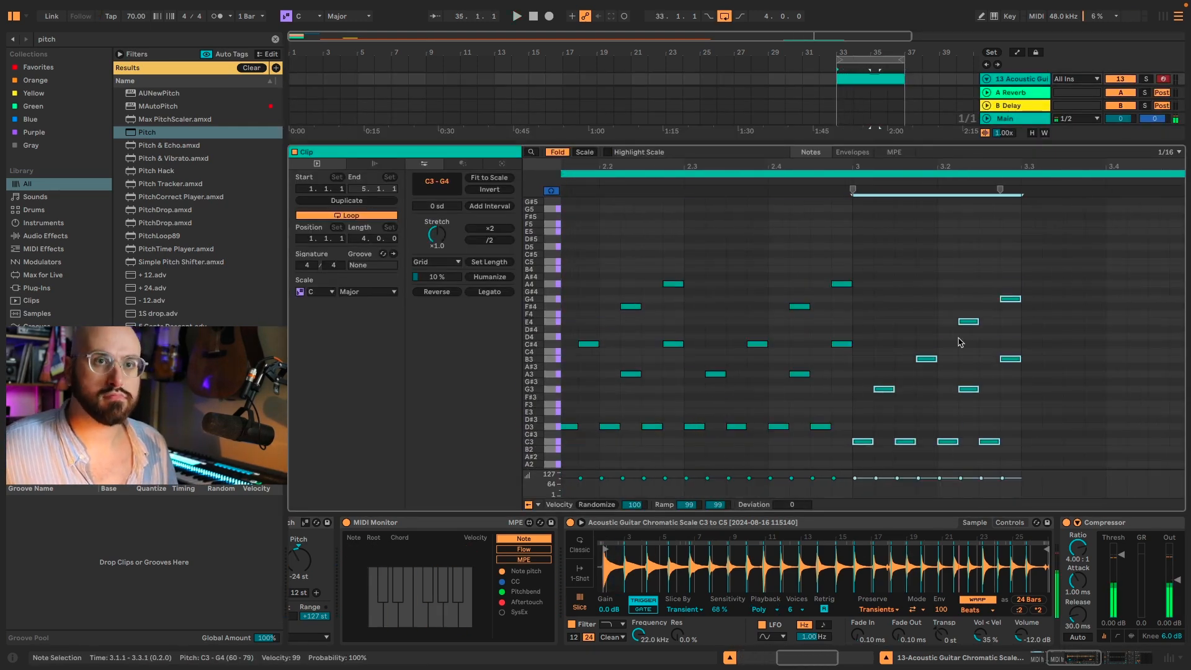
pyautogui.press('space')
pyautogui.press('space')
pyautogui.press('z')
pyautogui.press('space')
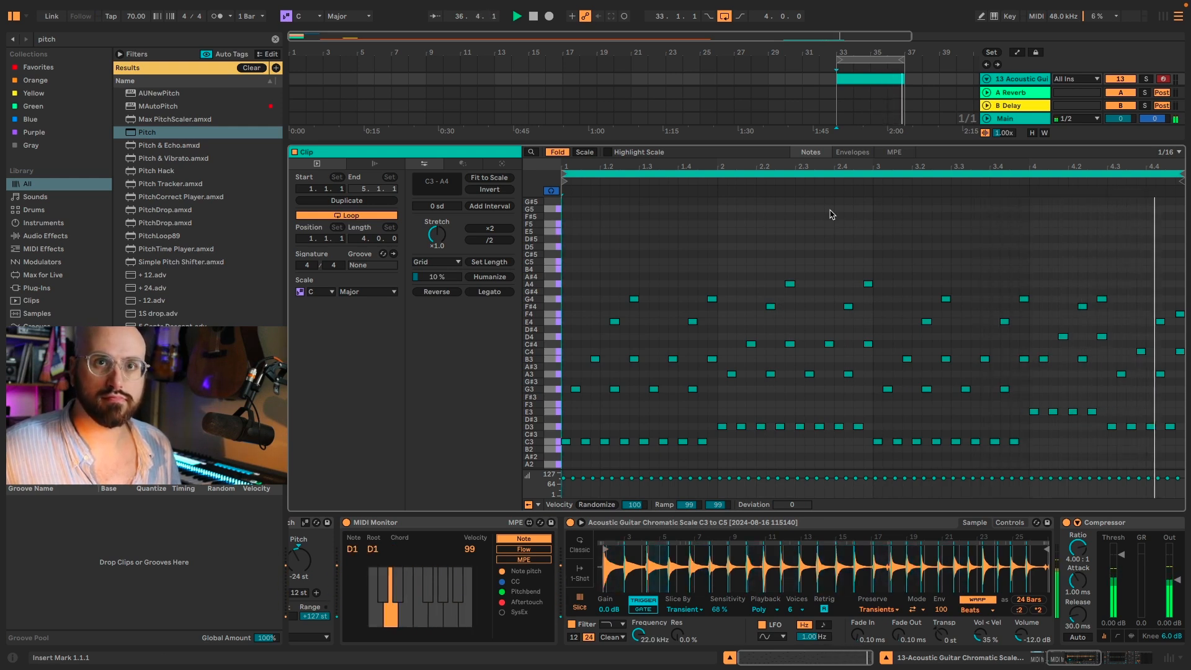
# - Stop the loop and bring up Simpler's voice-count choices
pyautogui.press('space')
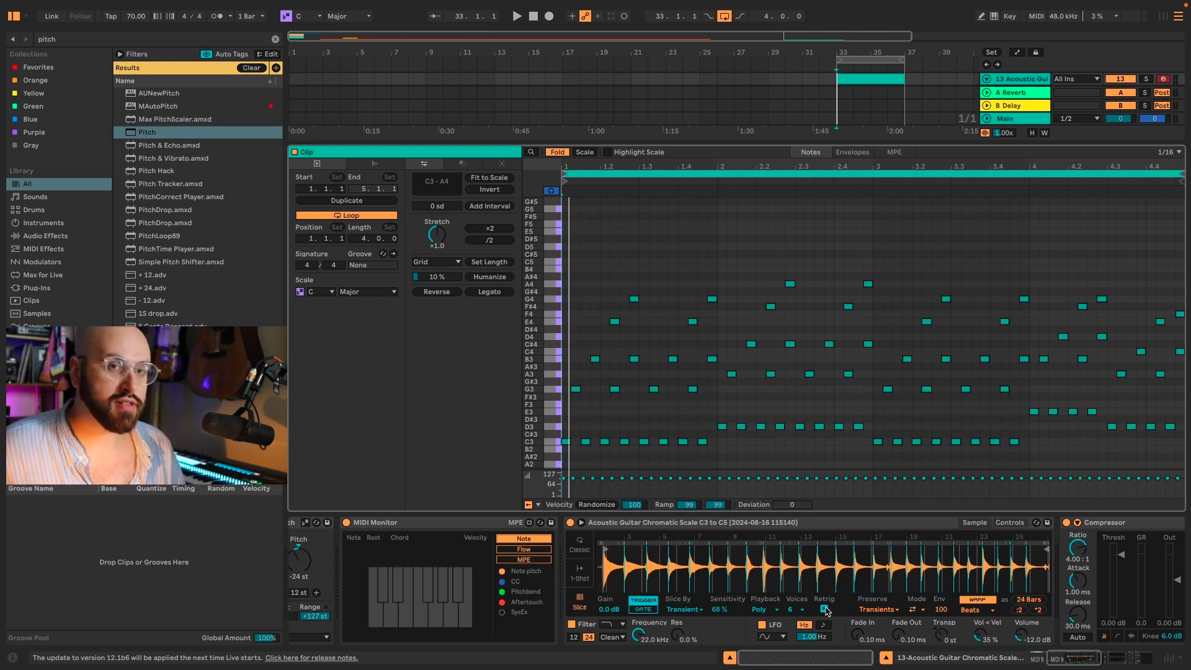
pyautogui.click(797, 610)
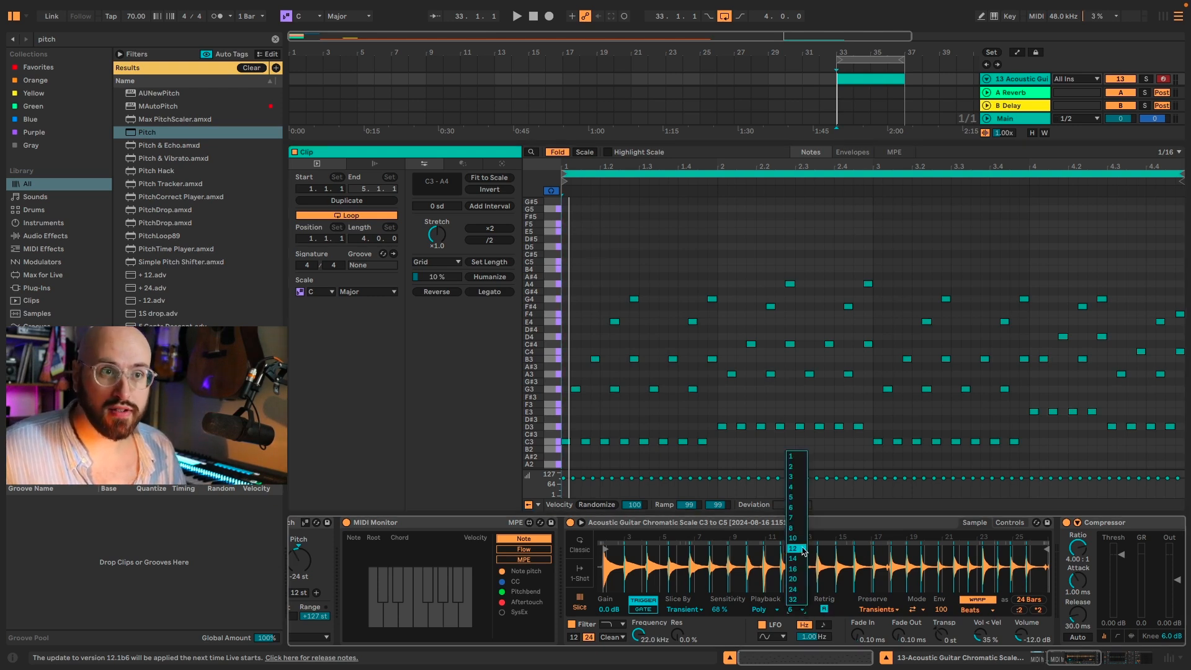
# - Audition the loop with 12 voices and then with Simpler limited to 2 voices
pyautogui.click(803, 547)
pyautogui.press('space')
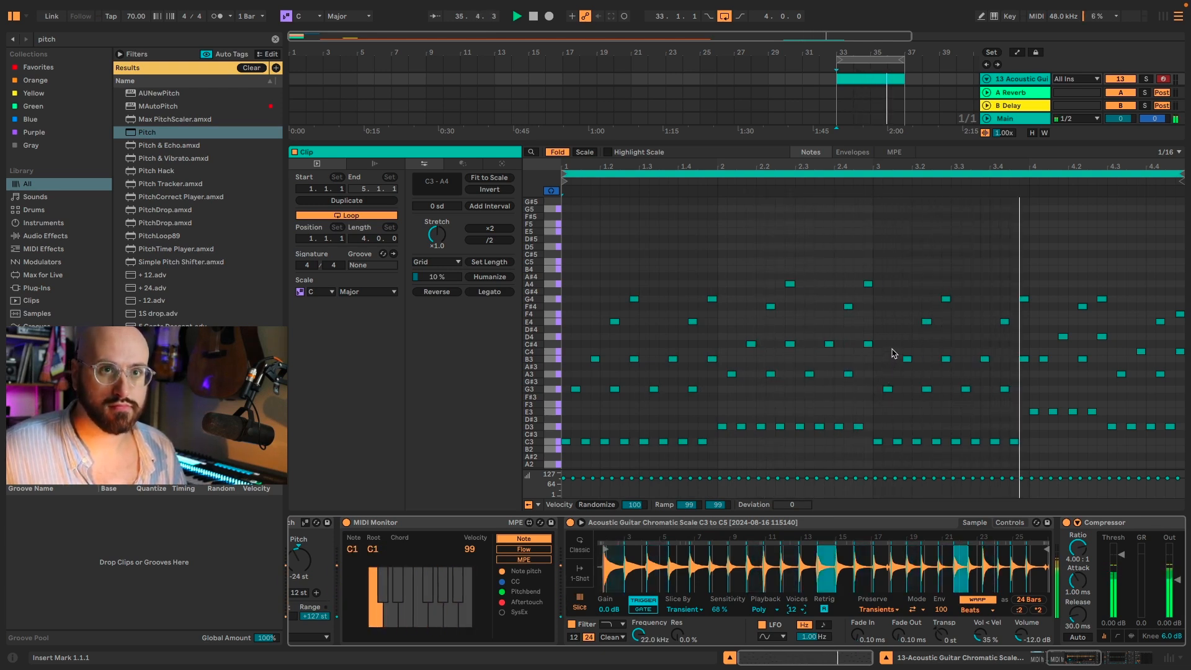
pyautogui.click(799, 610)
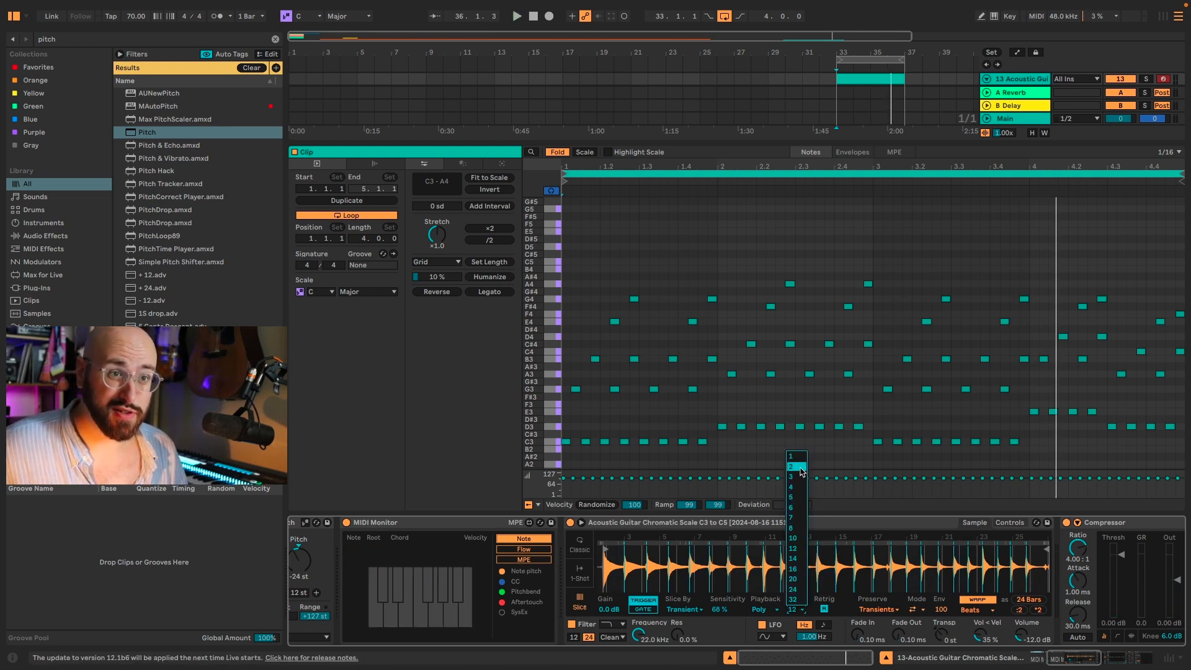
pyautogui.click(800, 468)
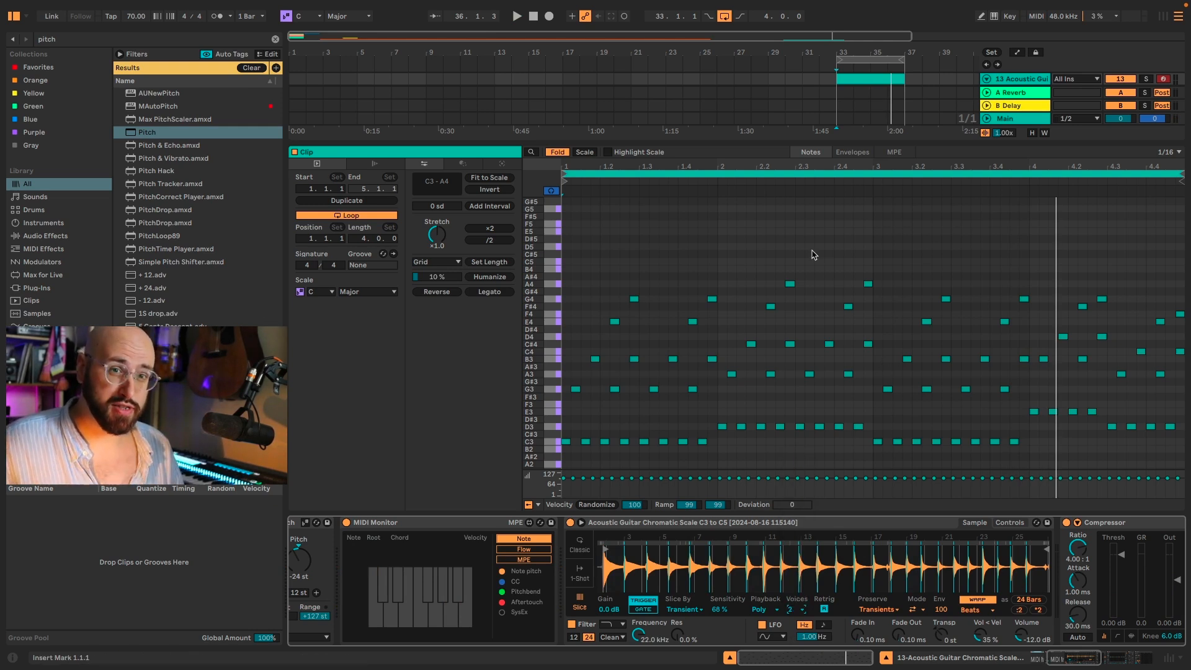
pyautogui.press('space')
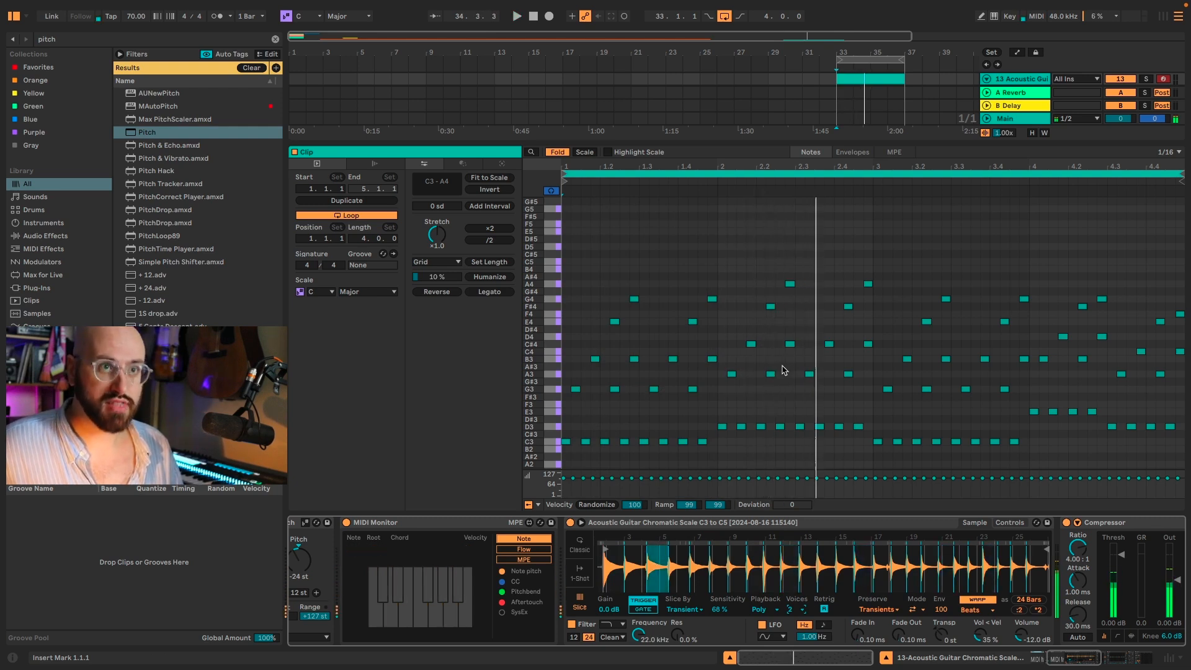
# - Select the G3 and E4 notes and settle on 6 voices of polyphony
pyautogui.moveTo(614, 306); pyautogui.dragTo(617, 394)
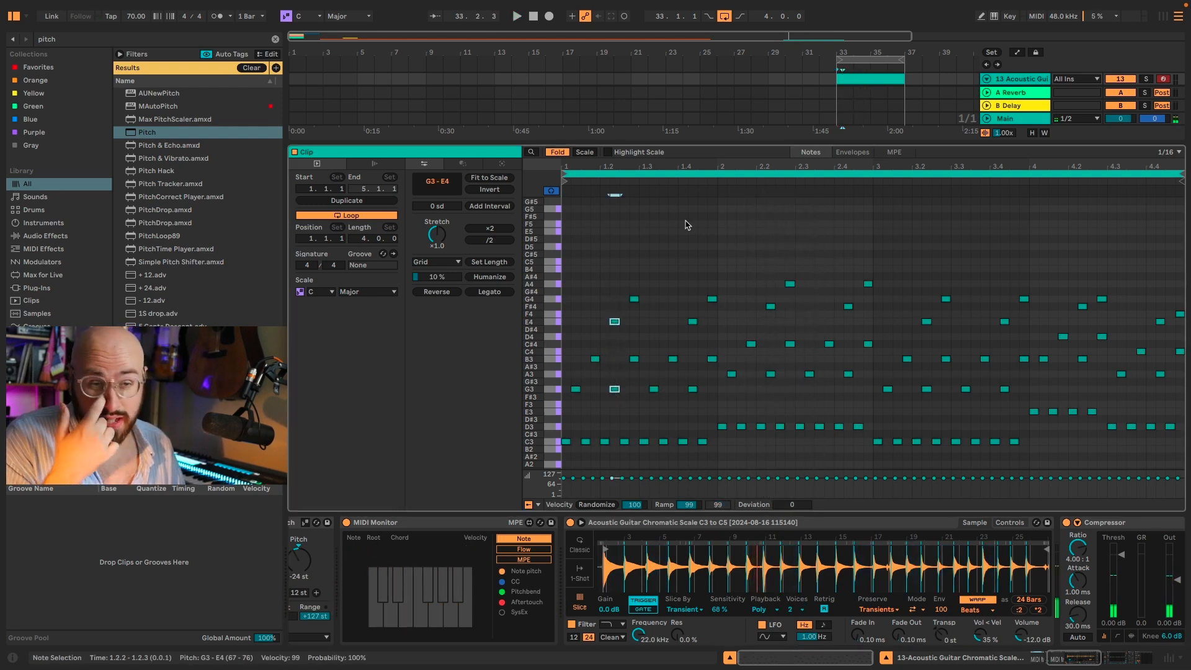
pyautogui.click(791, 504)
pyautogui.press('Escape')
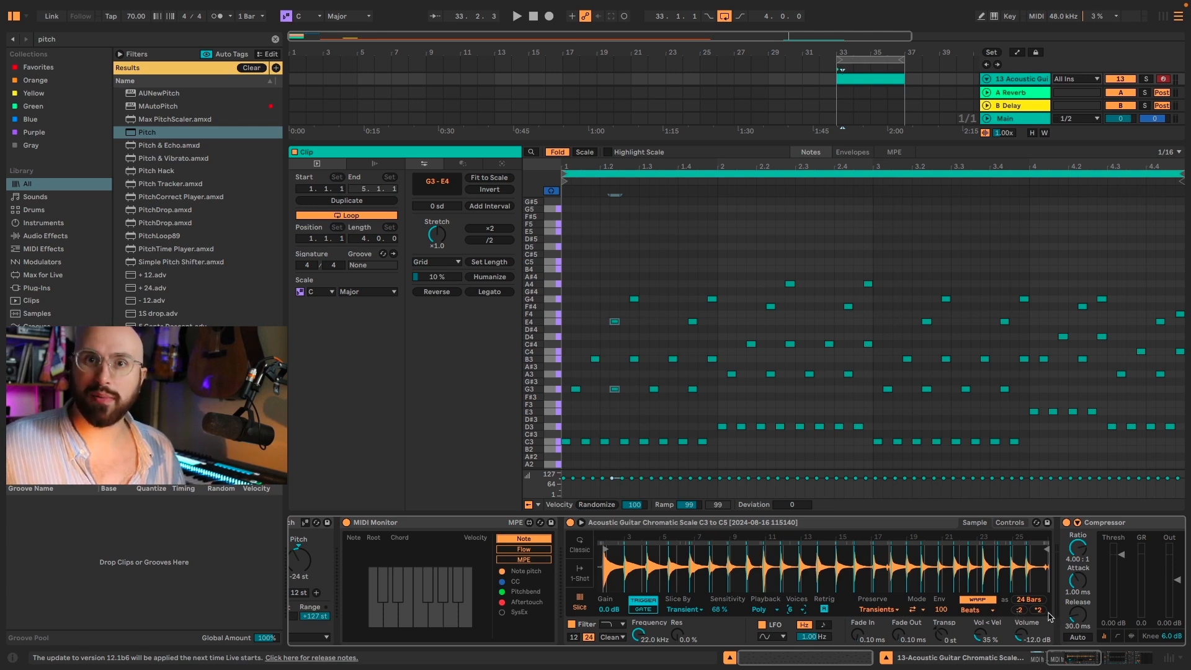
pyautogui.click(1020, 613)
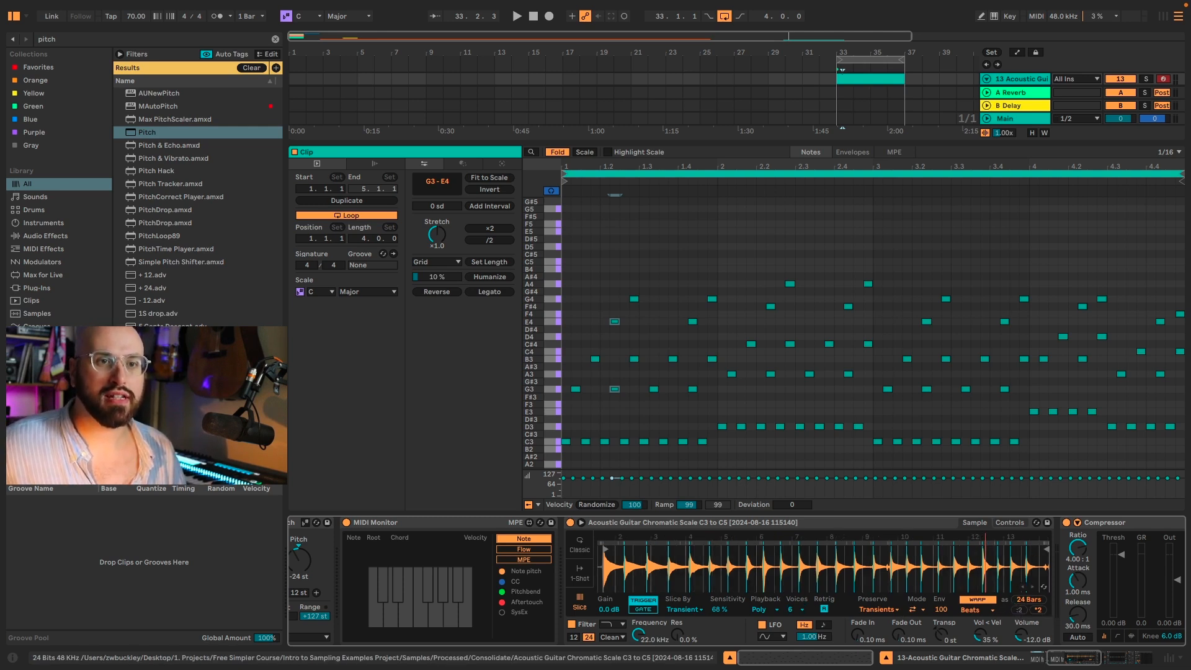
pyautogui.press('space')
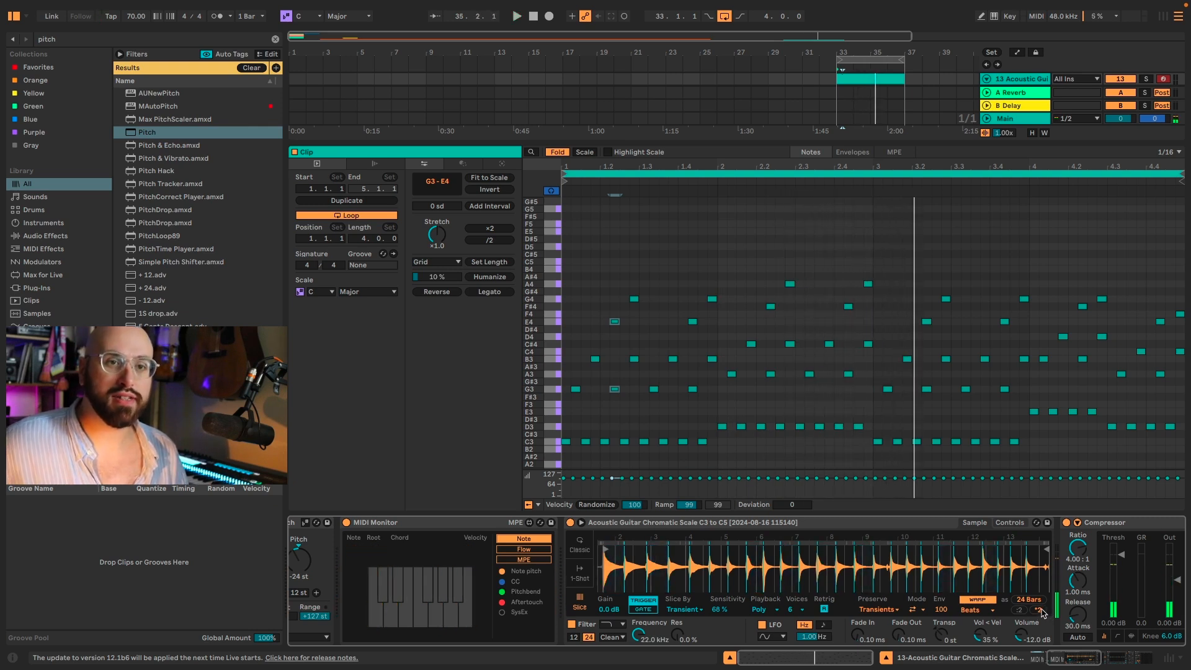
pyautogui.click(1039, 611)
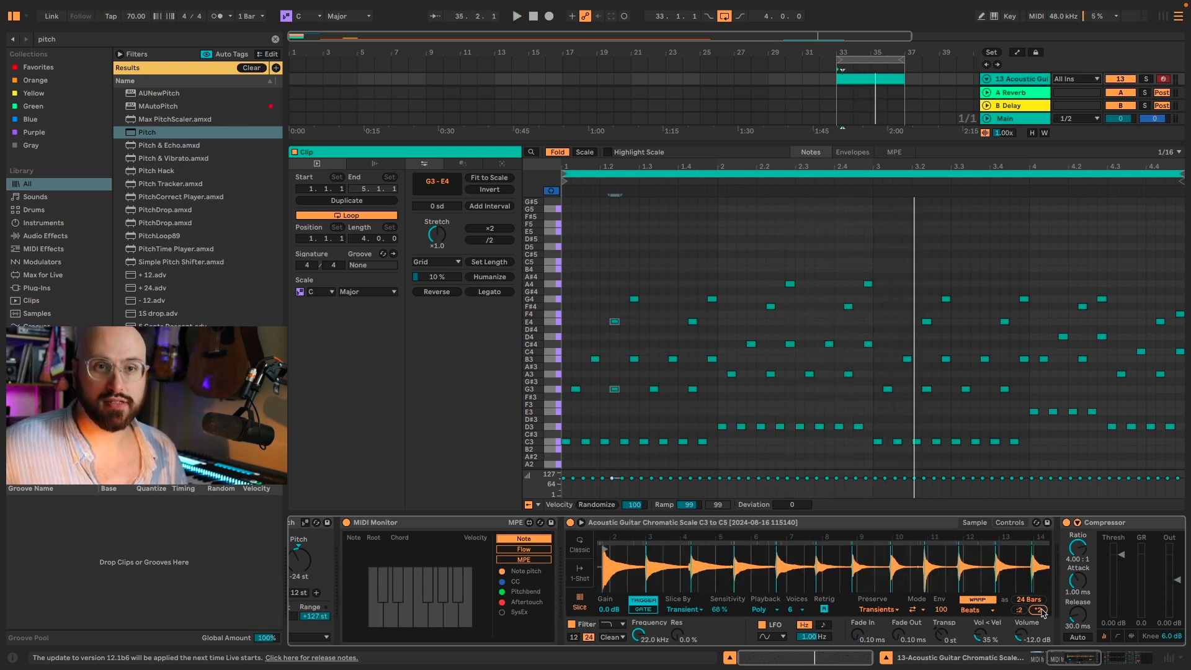
pyautogui.click(1018, 611)
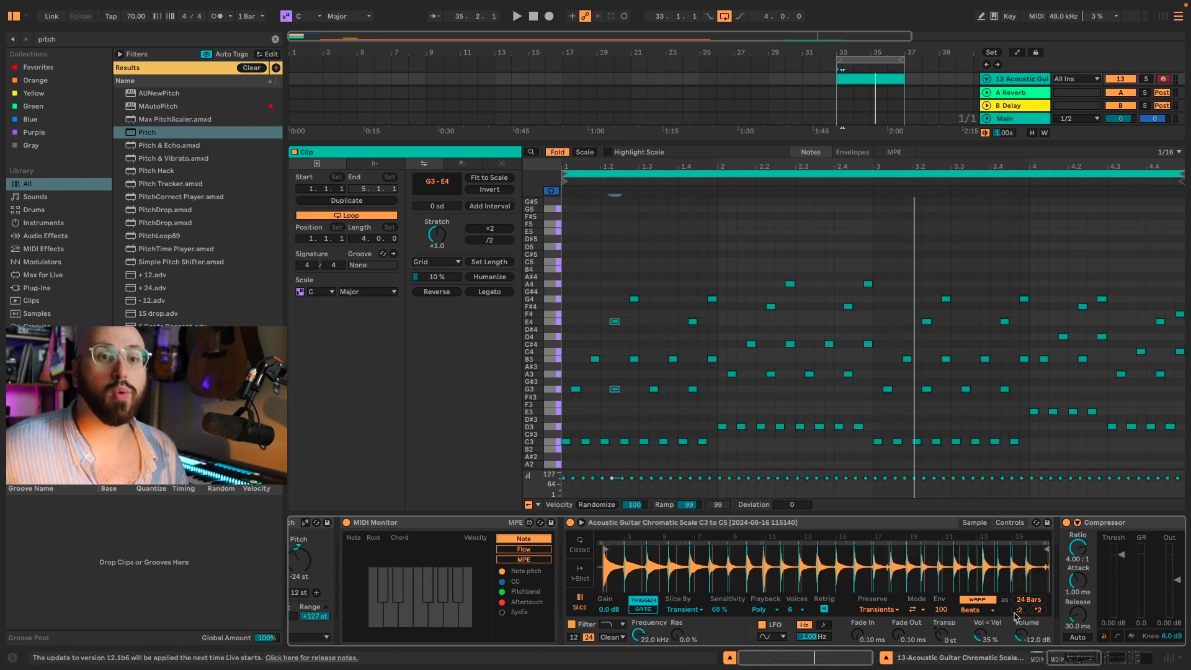
pyautogui.click(1039, 610)
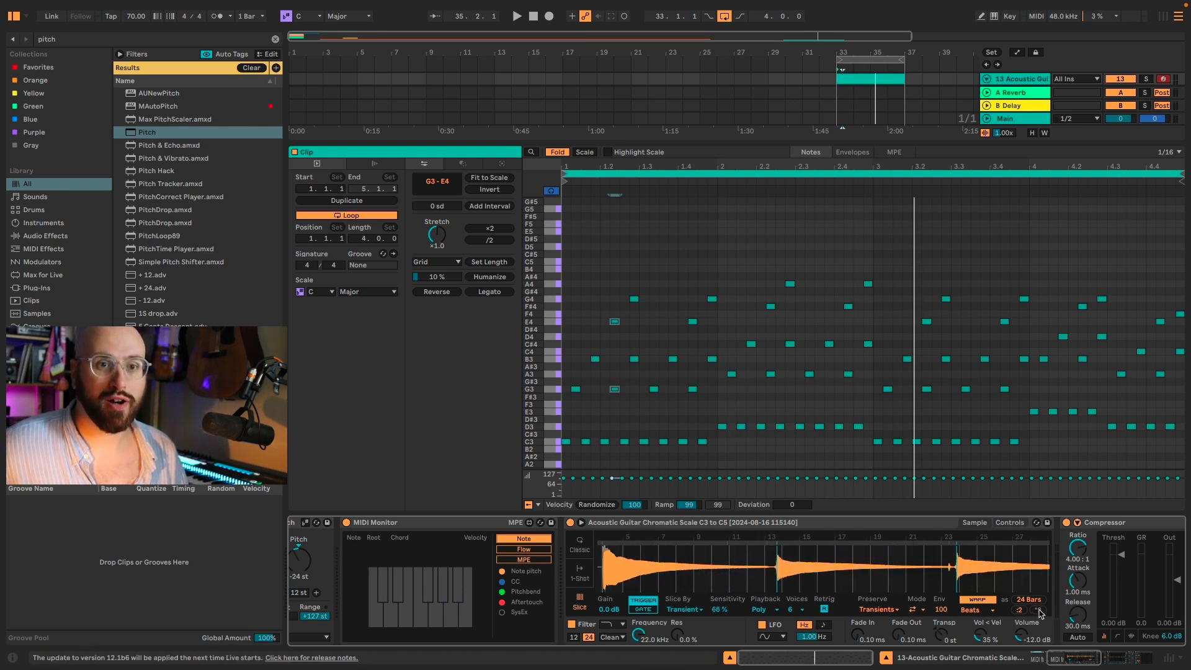
pyautogui.moveTo(925, 547); pyautogui.dragTo(924, 521)
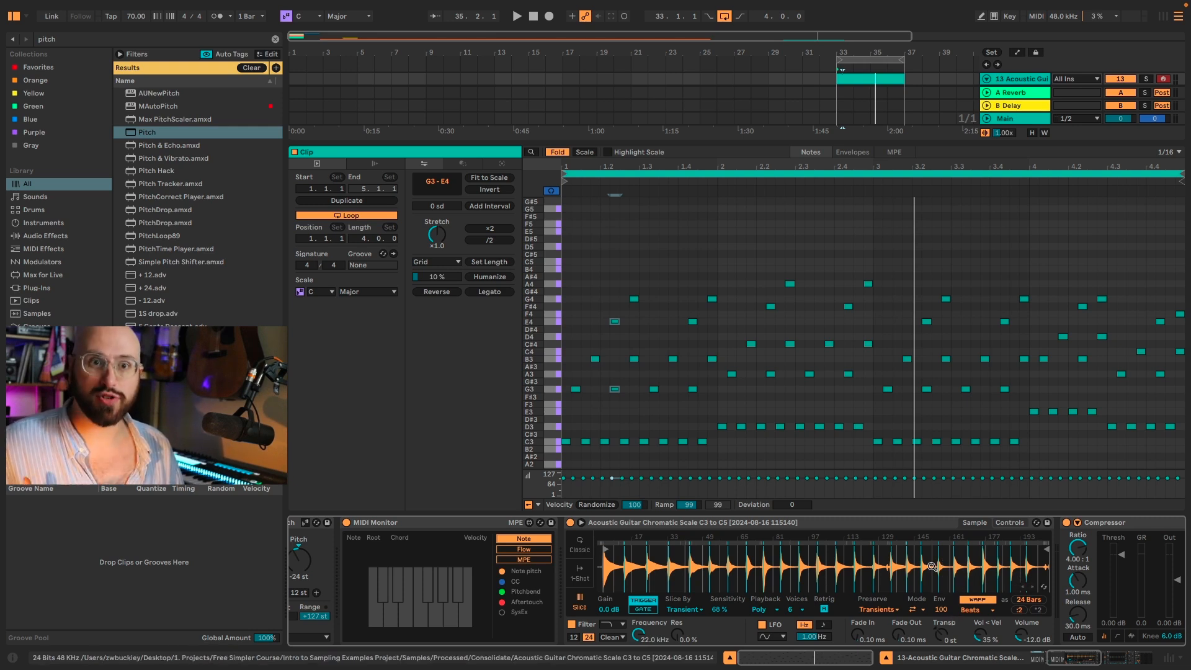
pyautogui.press('space')
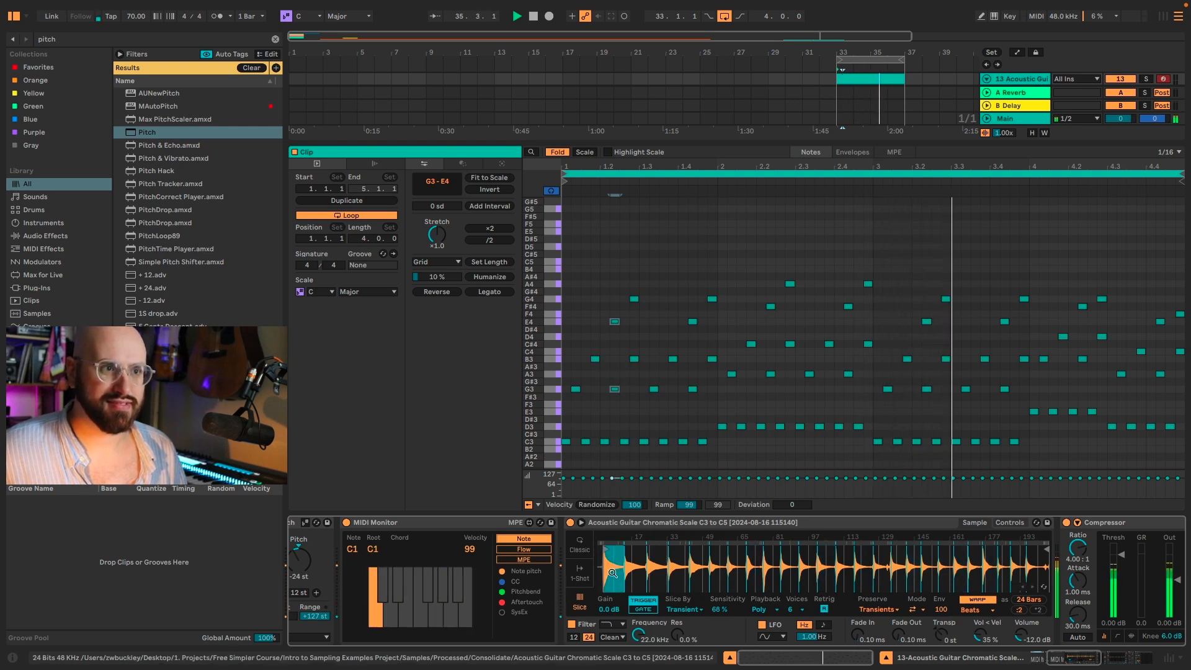
pyautogui.moveTo(642, 568)
pyautogui.mouseDown()
pyautogui.moveTo(833, 566)
pyautogui.moveTo(656, 567)
pyautogui.moveTo(684, 568)
pyautogui.mouseUp()
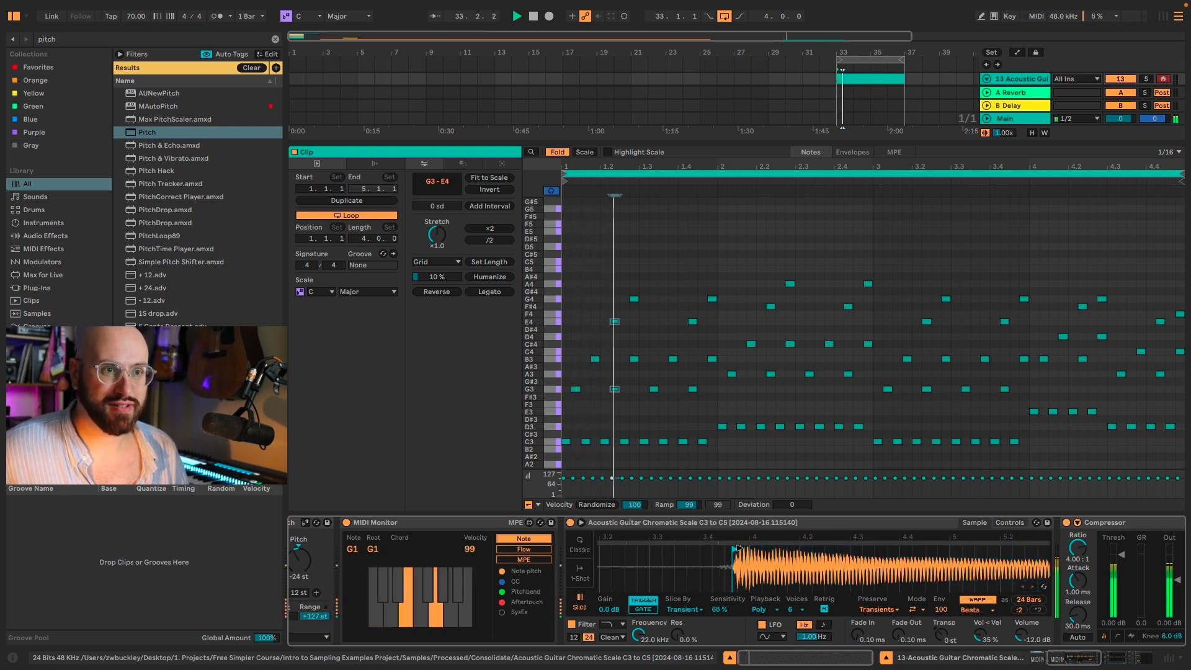
# - Warp the guitar sample in Texture mode instead of Beats and audition it
pyautogui.moveTo(740, 559); pyautogui.dragTo(740, 521)
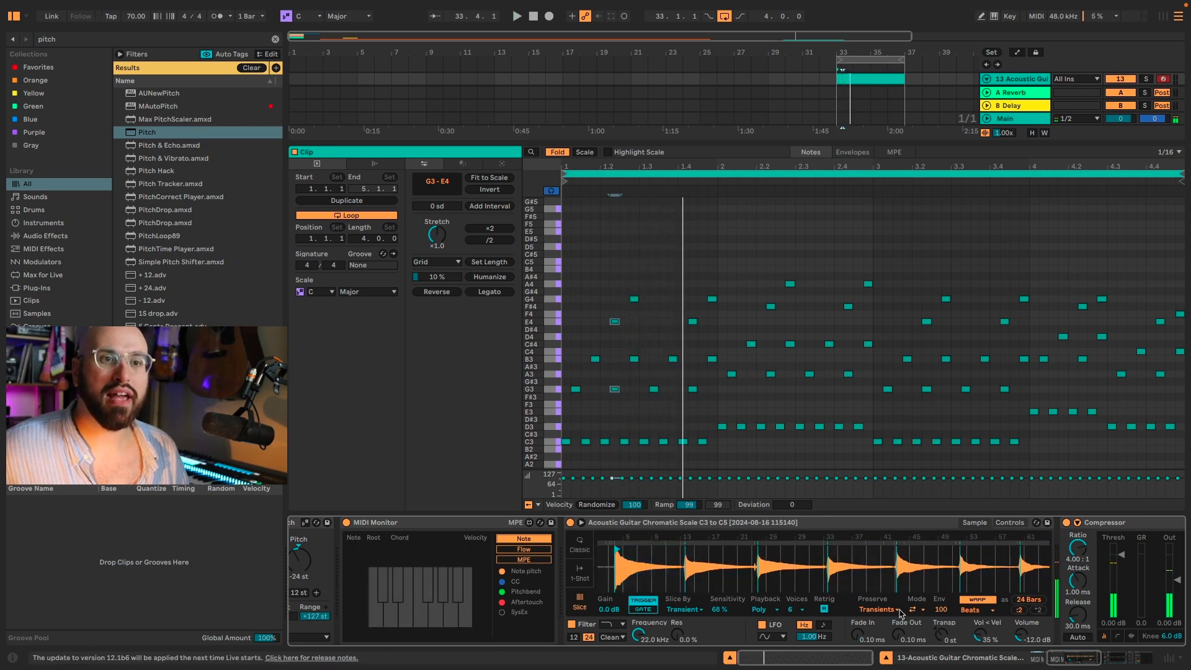
pyautogui.click(893, 610)
pyautogui.click(973, 610)
pyautogui.click(988, 571)
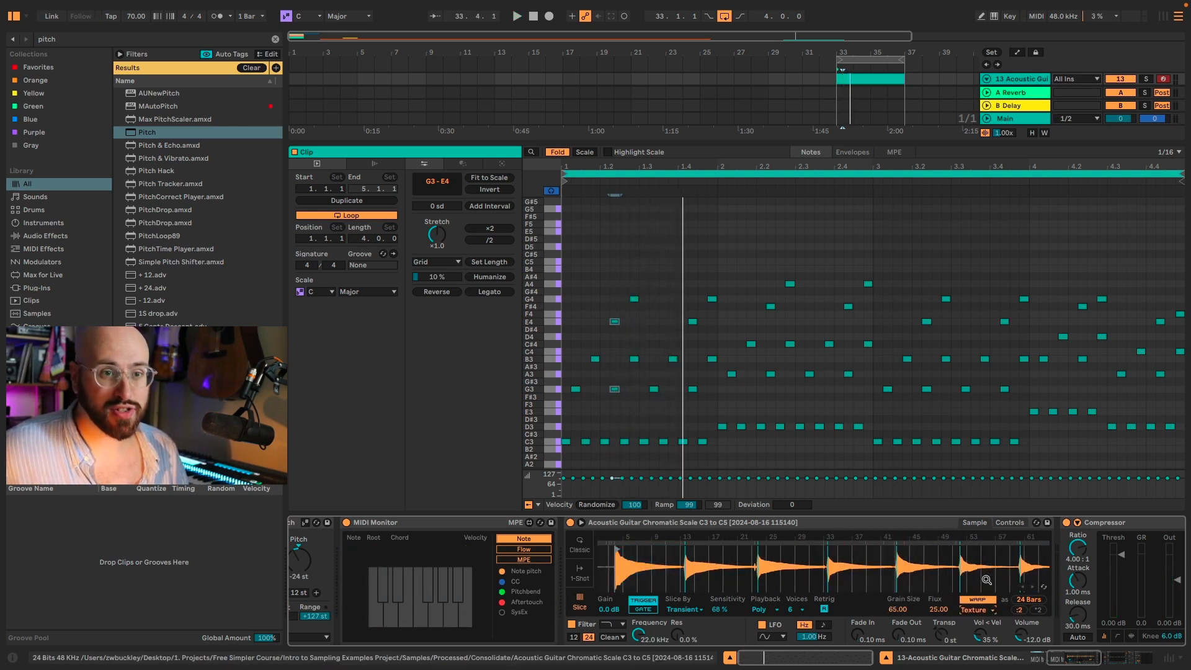
pyautogui.press('space')
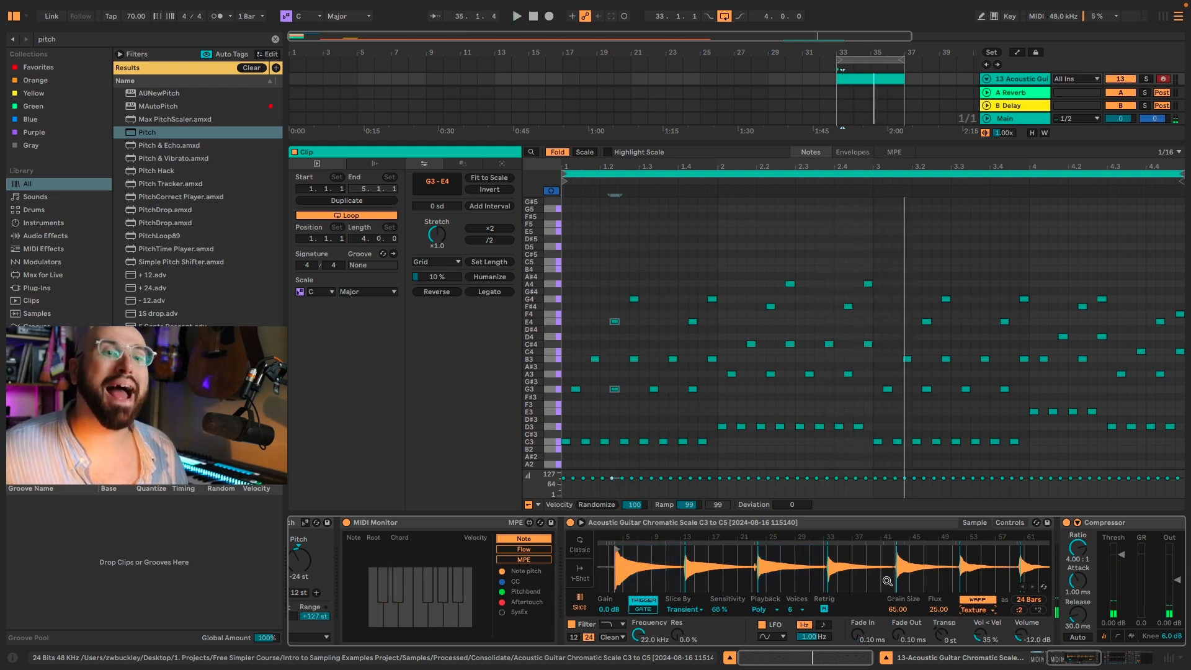
# - Raise Texture grain size to 263 and flux to 100, playing the loop to hear each
pyautogui.moveTo(887, 581); pyautogui.dragTo(898, 600)
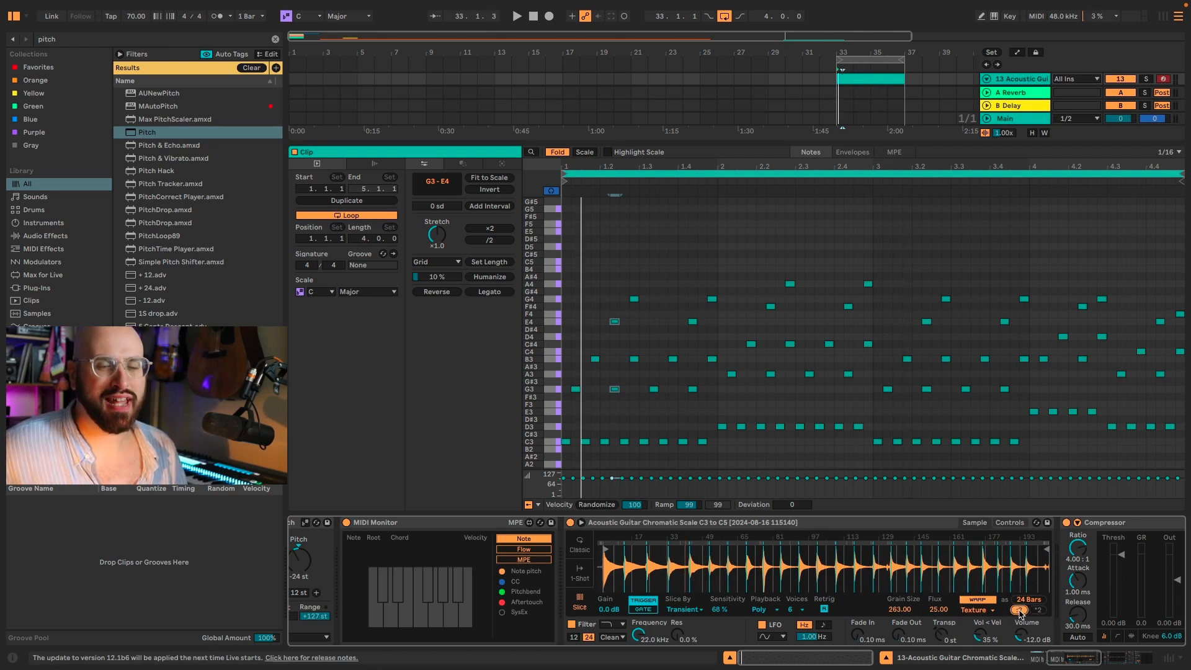
pyautogui.click(1019, 610)
pyautogui.press('space')
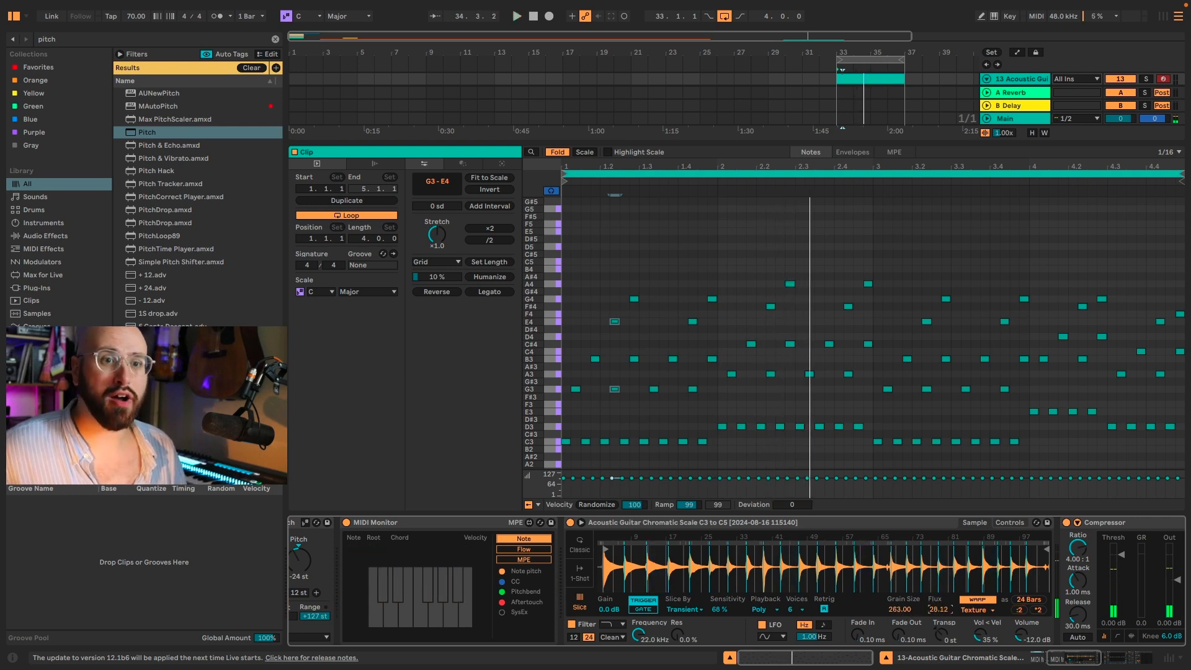
pyautogui.moveTo(938, 609); pyautogui.dragTo(934, 621)
pyautogui.press('space')
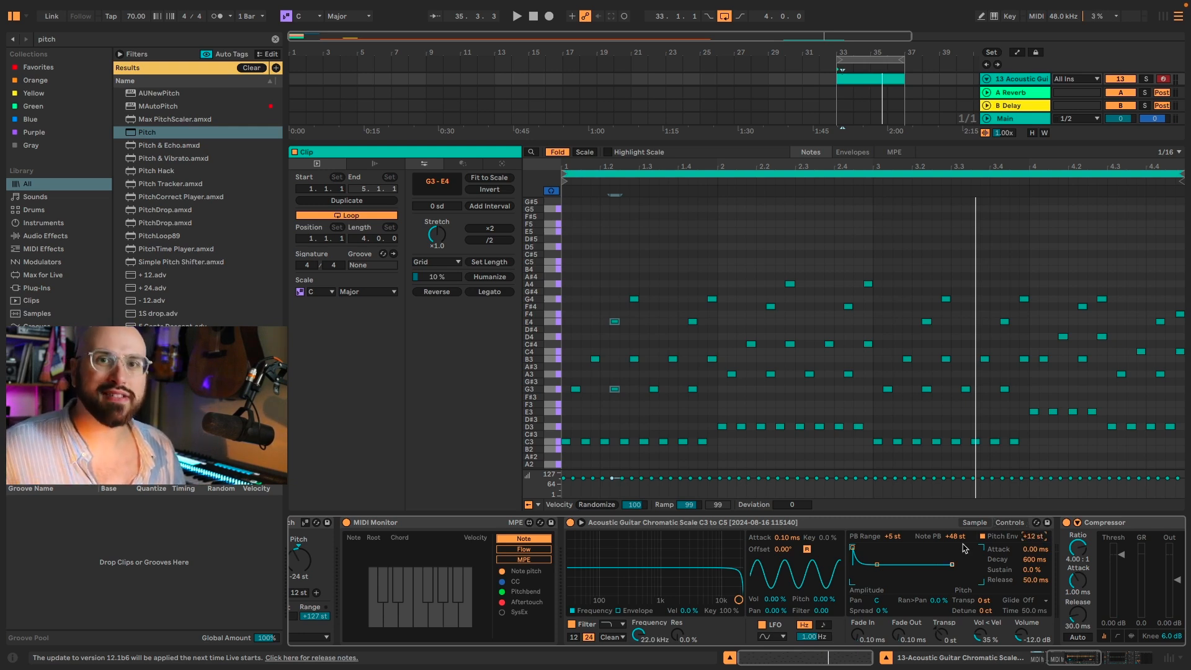
# - Audition the loop with the +12 st pitch envelope, 56.8 ms decay and 100% spread
pyautogui.press('space')
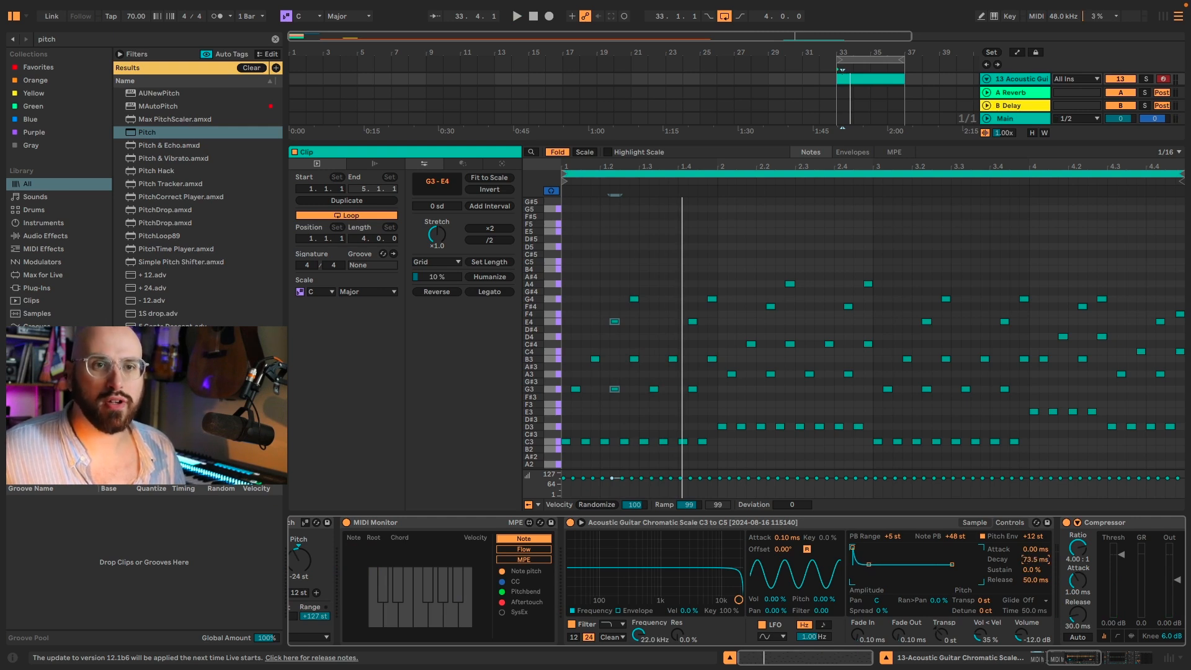
pyautogui.press('space')
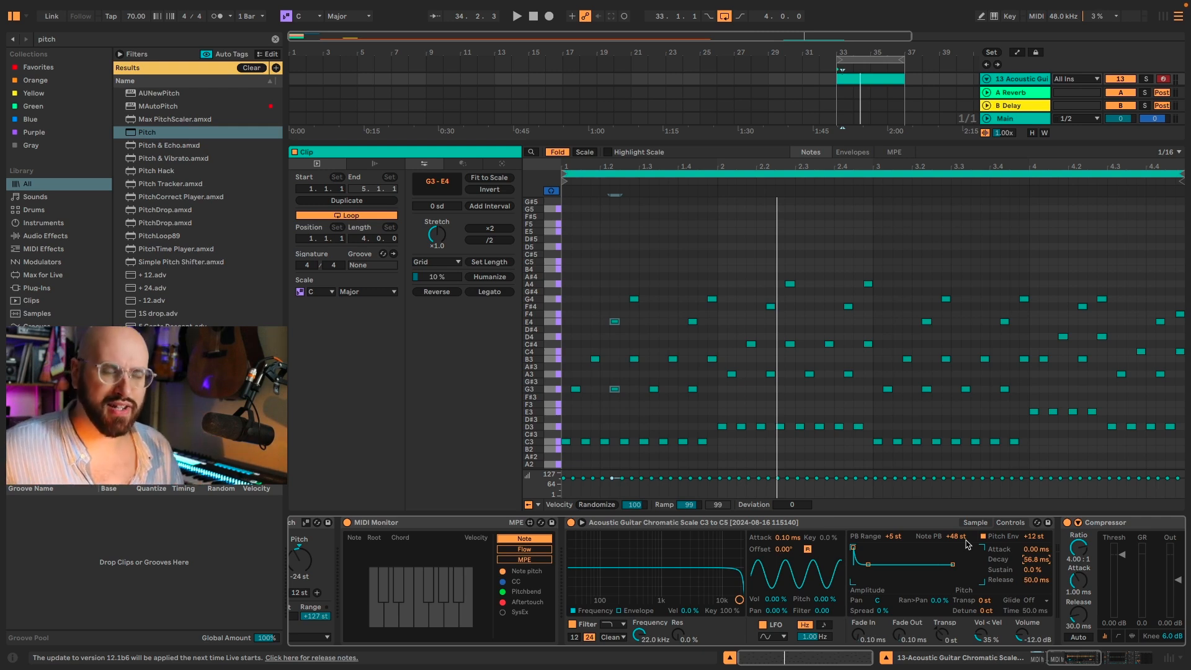
pyautogui.press('space')
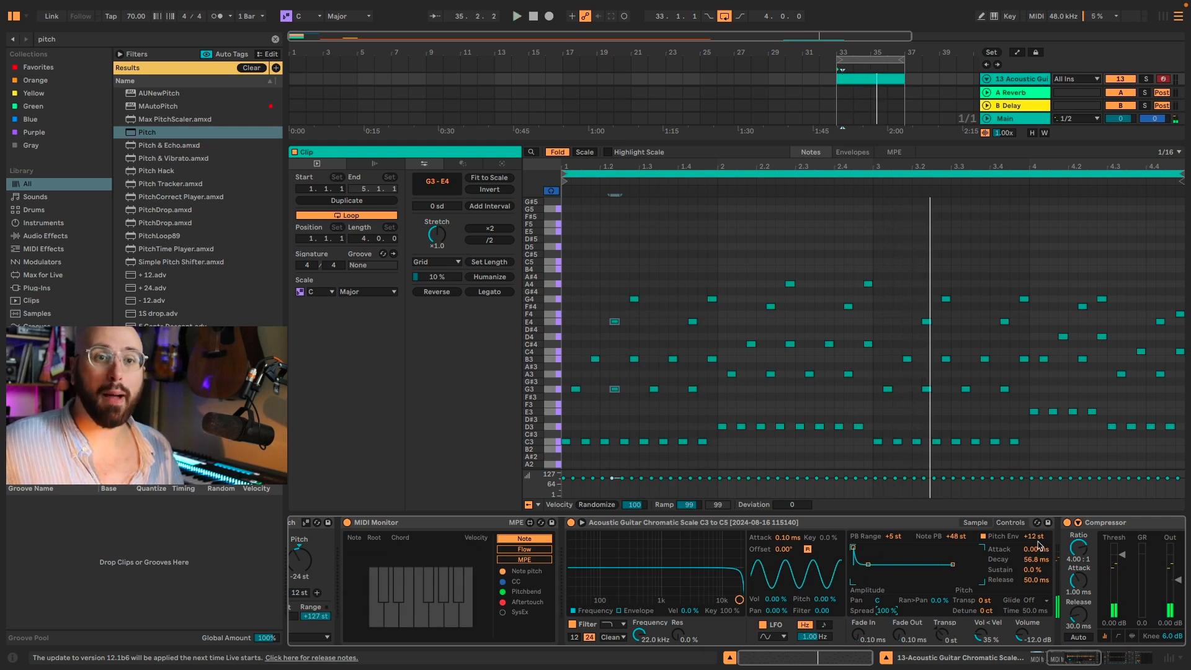
# - Transpose every note in the MIDI loop up one octave to C4–A5 and audition it
pyautogui.hotkey('ctrl', 'a')
pyautogui.hotkey('shift', 'Up')
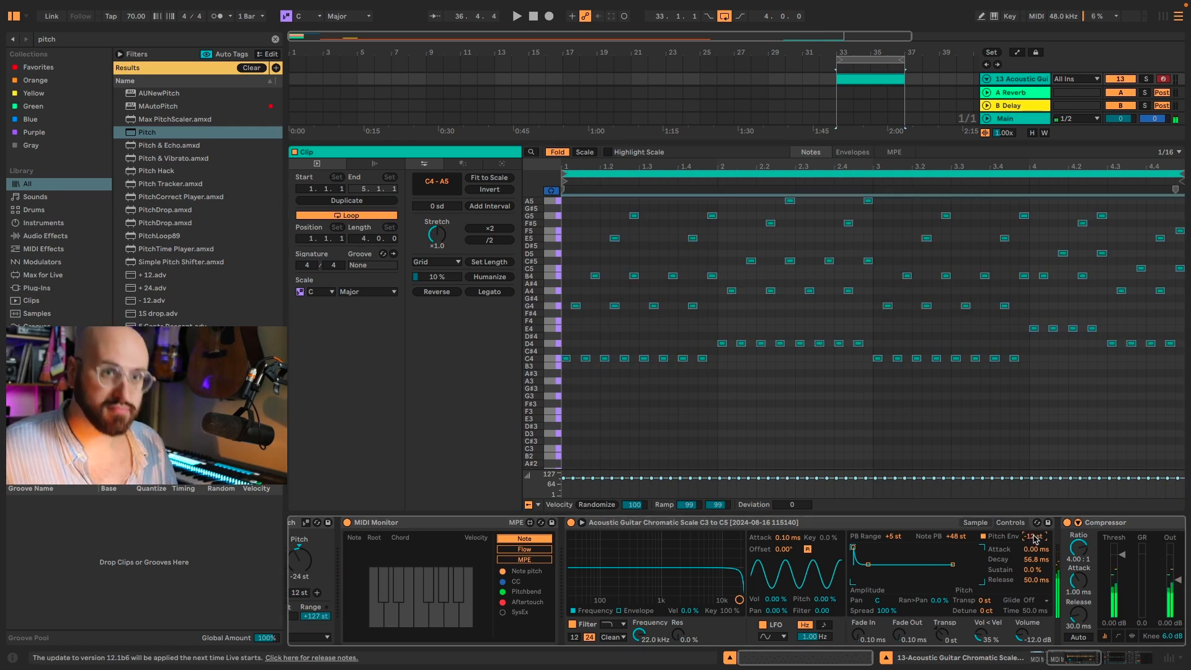
pyautogui.press('space')
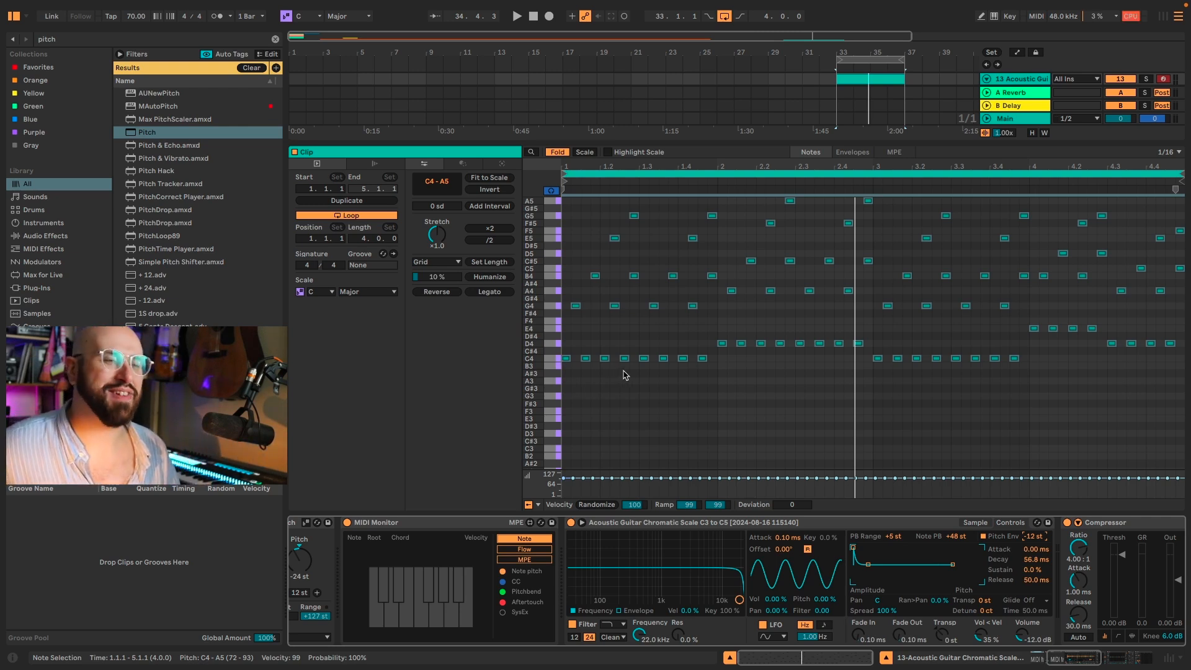
pyautogui.press('space')
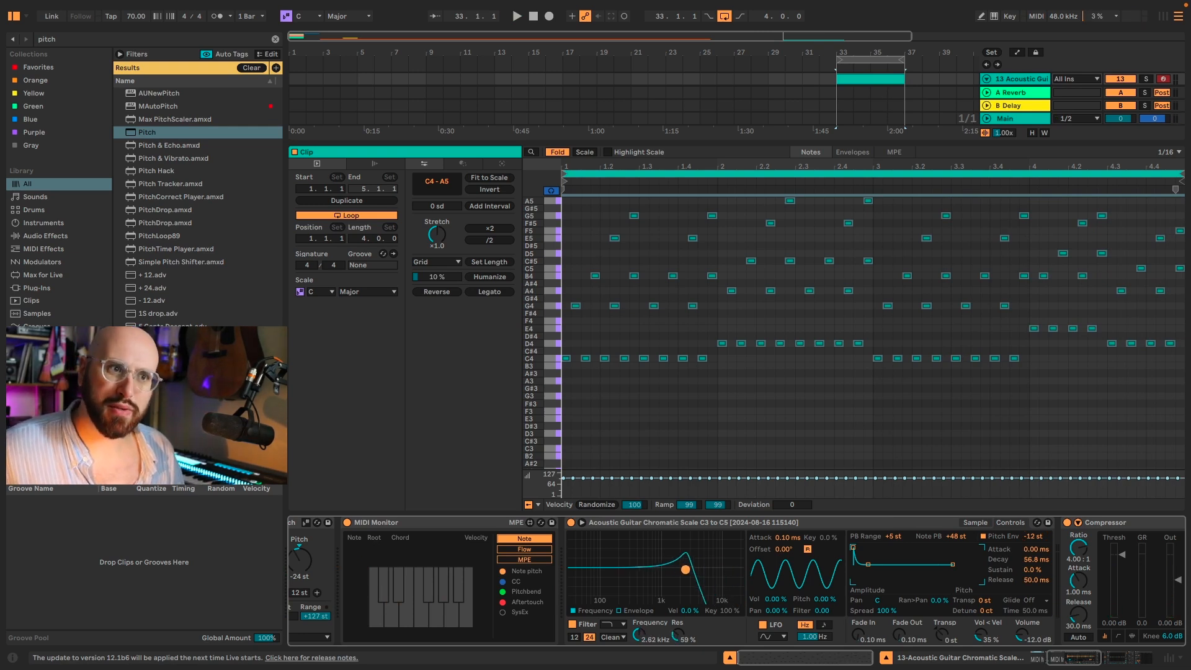
# - Enable Simpler's filter envelope with 170 ms attack and amount 12, and play the loop
pyautogui.click(620, 611)
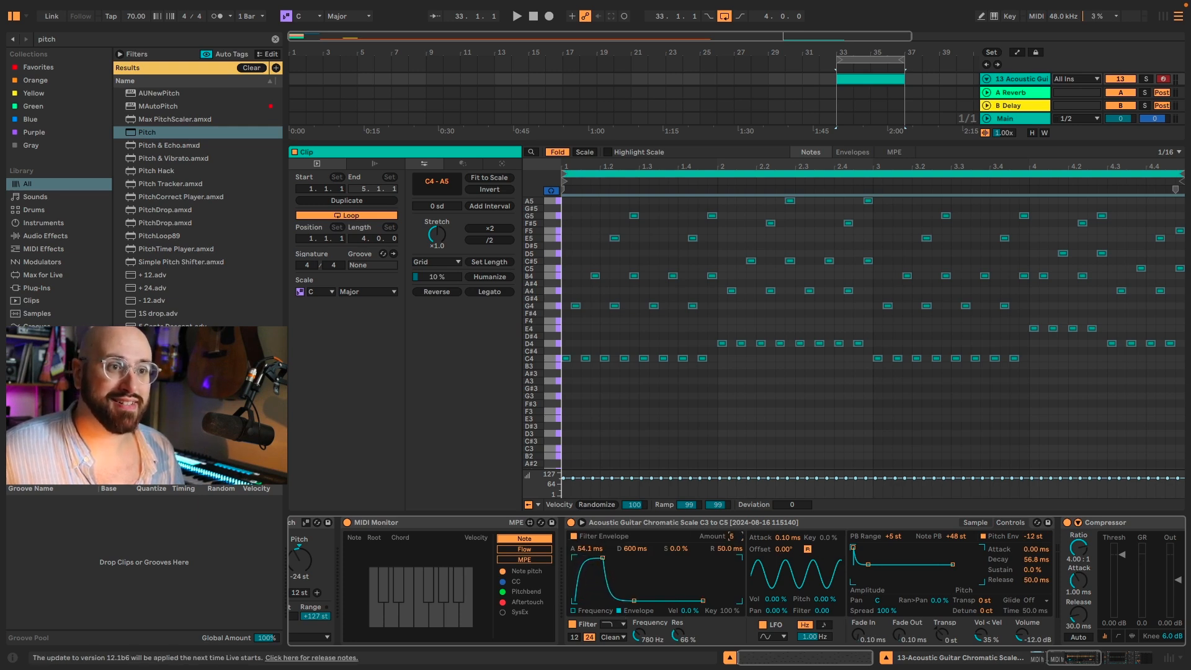
pyautogui.press('space')
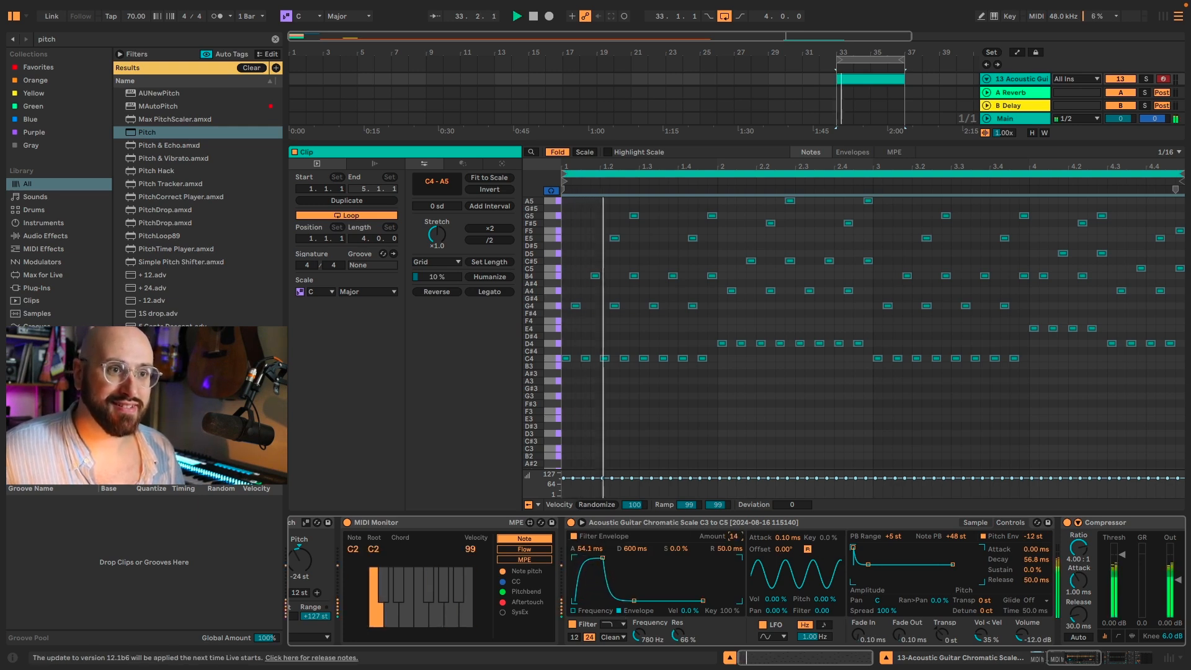